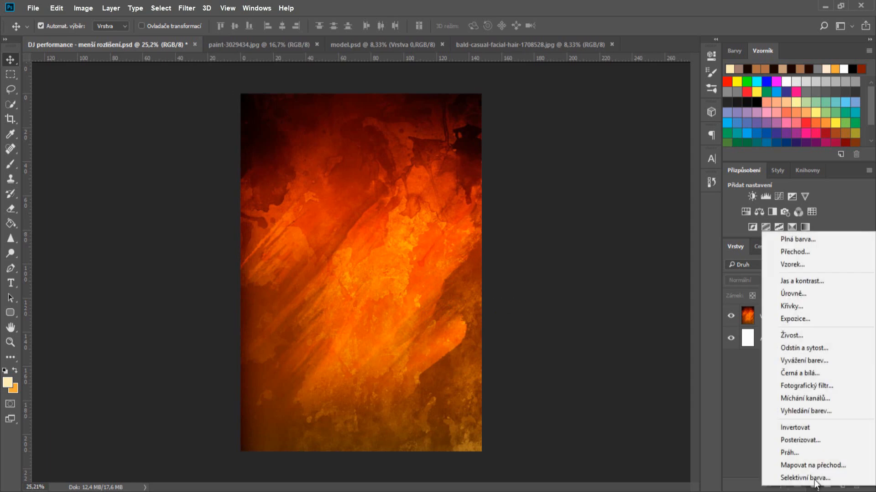
# - Add a Hue/Saturation adjustment to the texture with Saturation -23 and Lightness +3
pyautogui.click(803, 358)
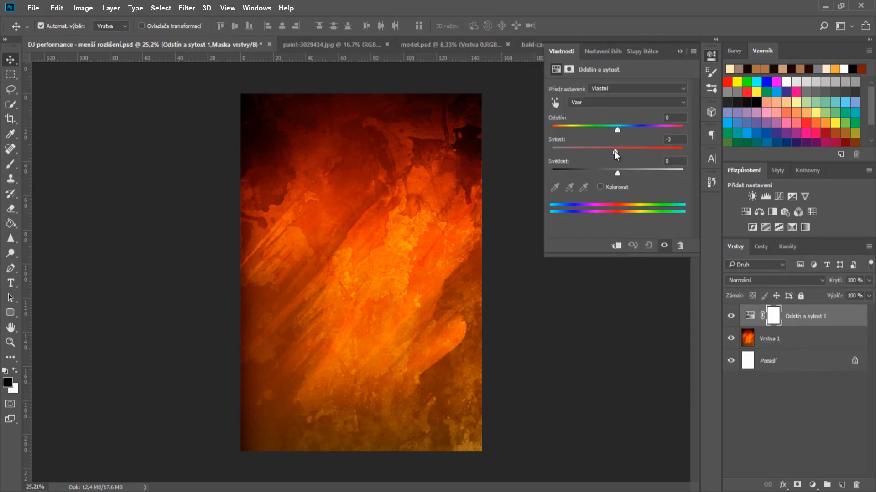
pyautogui.moveTo(614, 151); pyautogui.dragTo(620, 174)
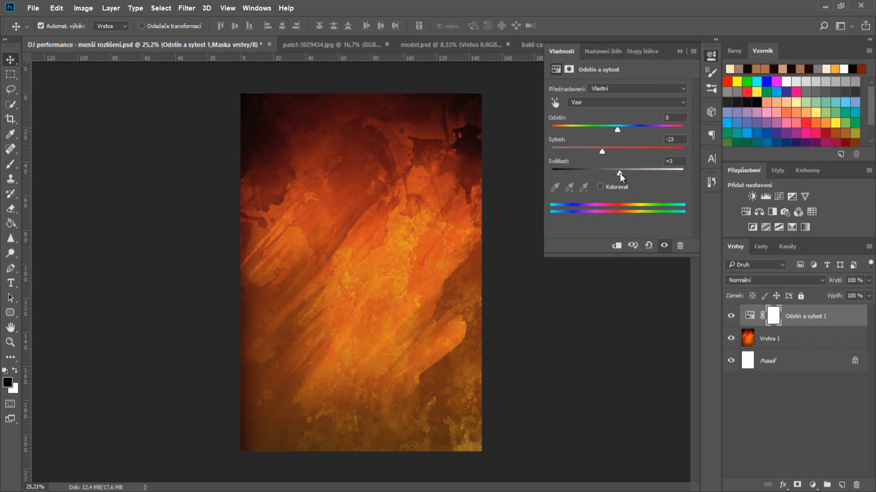
pyautogui.click(734, 290)
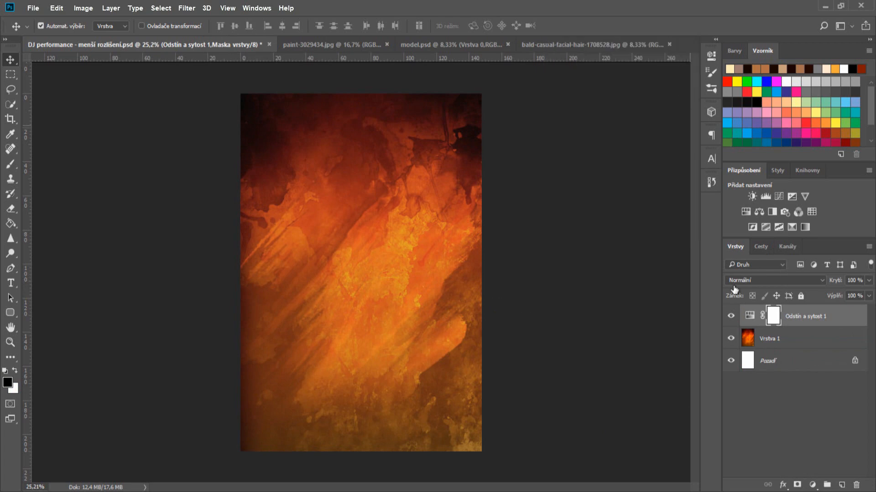
# - Add a Color Balance adjustment (-9, +7, +1), clip it to Hue/Saturation, and add an empty layer
pyautogui.click(811, 485)
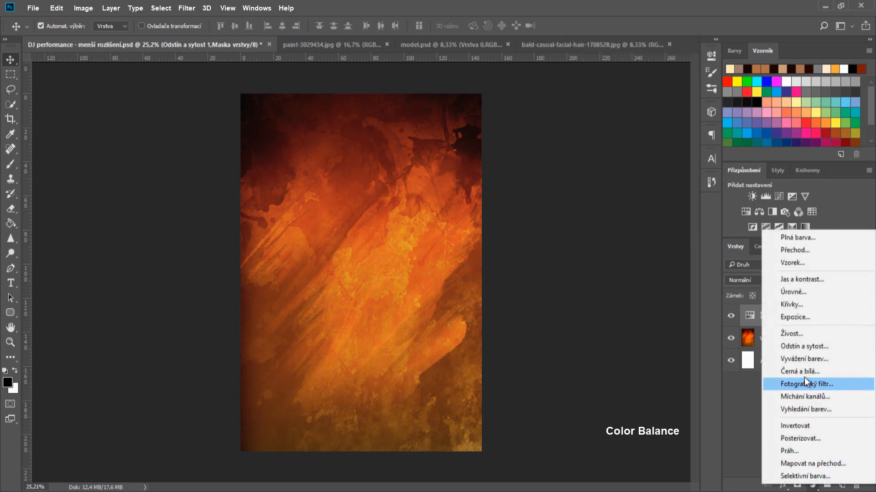
pyautogui.click(803, 359)
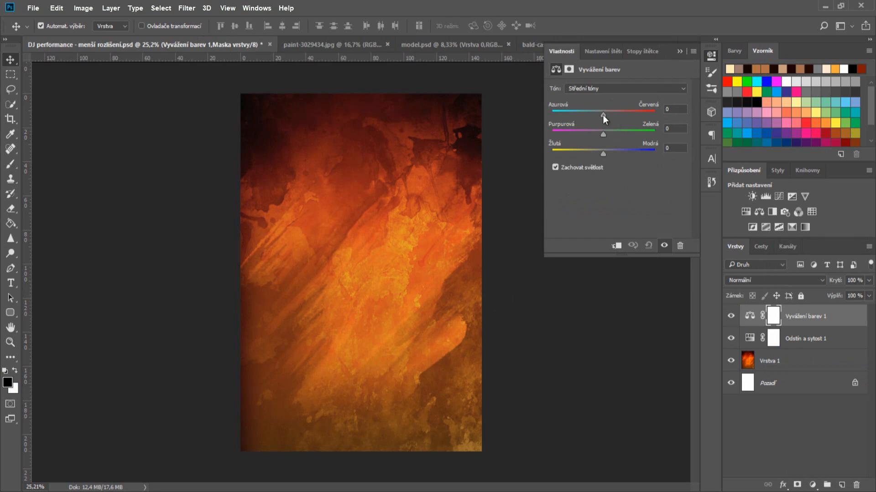
pyautogui.moveTo(598, 114); pyautogui.dragTo(607, 136)
pyautogui.click(679, 53)
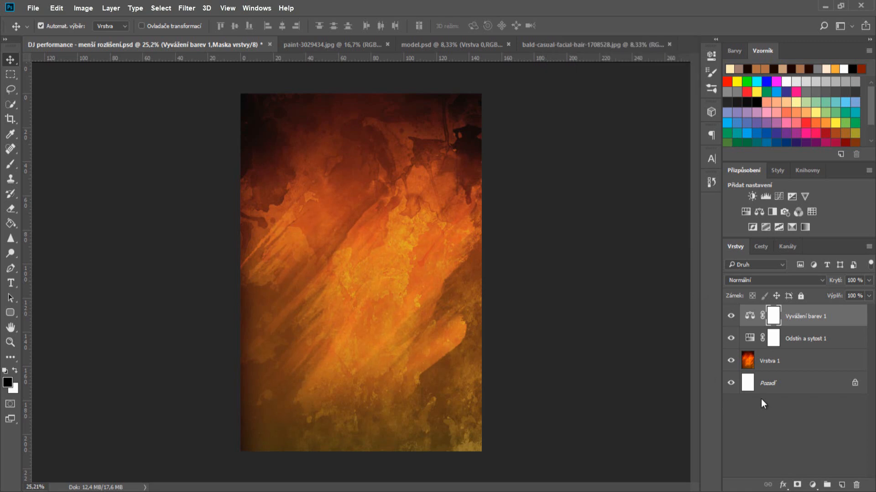
pyautogui.keyDown('alt'); pyautogui.click(752, 325); pyautogui.keyUp('alt')
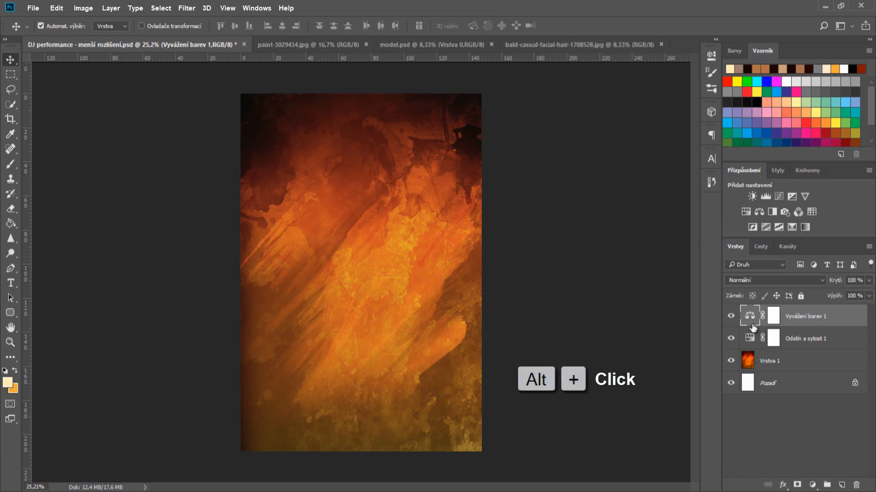
pyautogui.keyDown('alt'); pyautogui.click(753, 325); pyautogui.keyUp('alt')
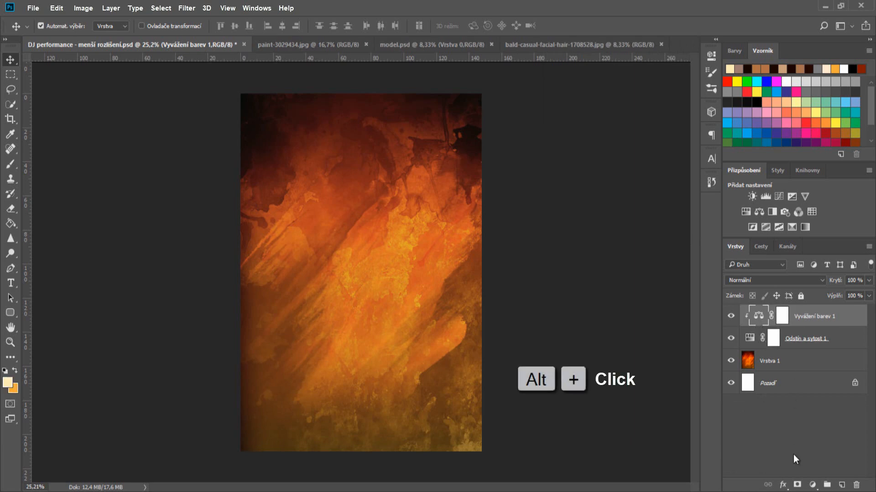
pyautogui.click(841, 486)
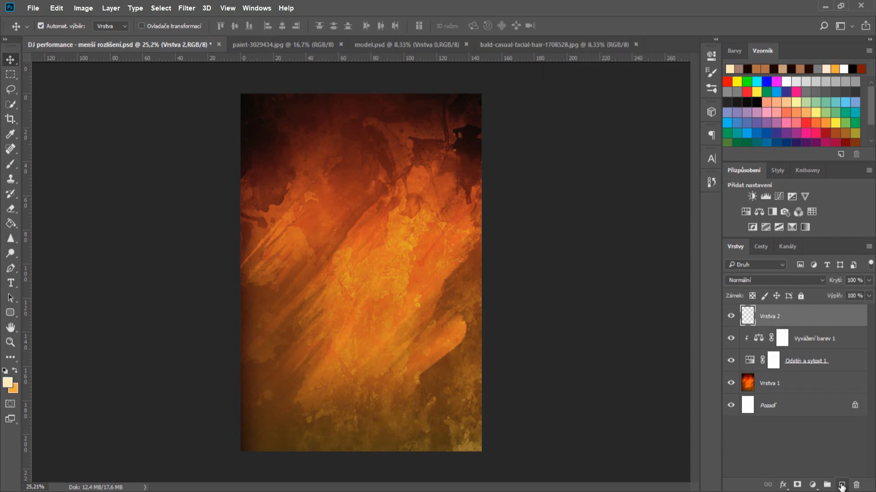
# - Fill the new layer with orange #f6ab36 using the Paint Bucket
pyautogui.click(11, 224)
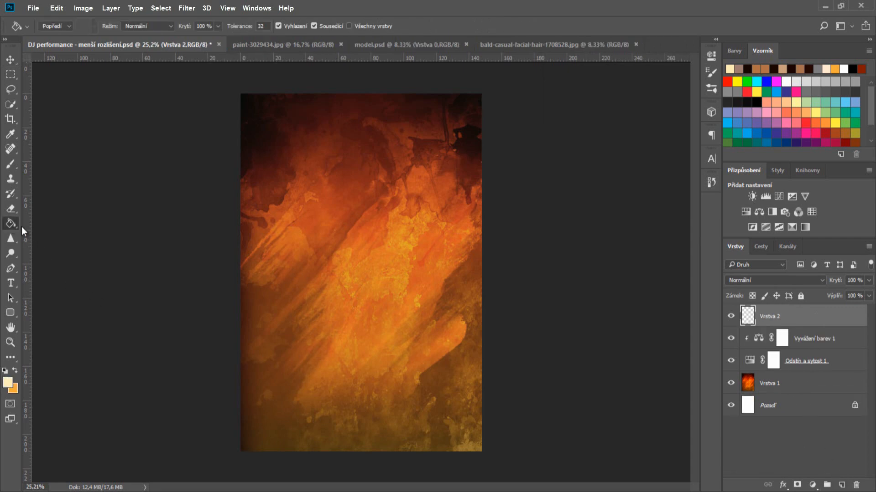
pyautogui.click(14, 372)
pyautogui.click(7, 382)
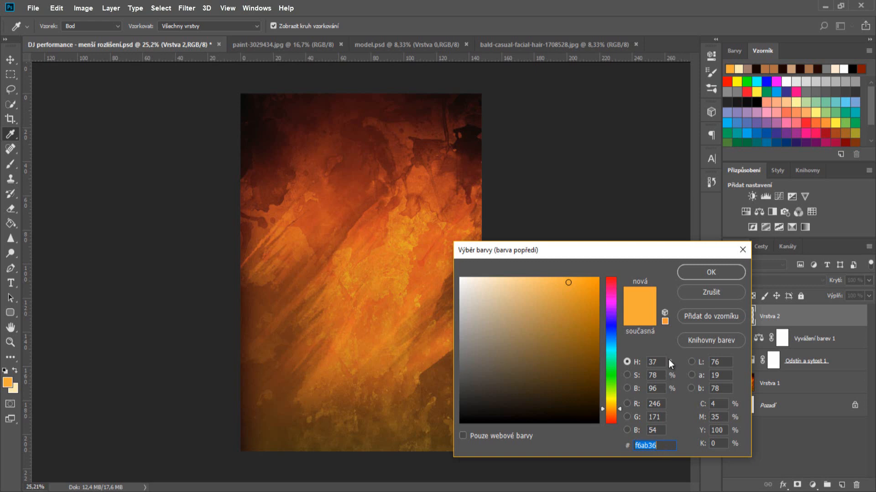
pyautogui.click(694, 273)
pyautogui.click(431, 261)
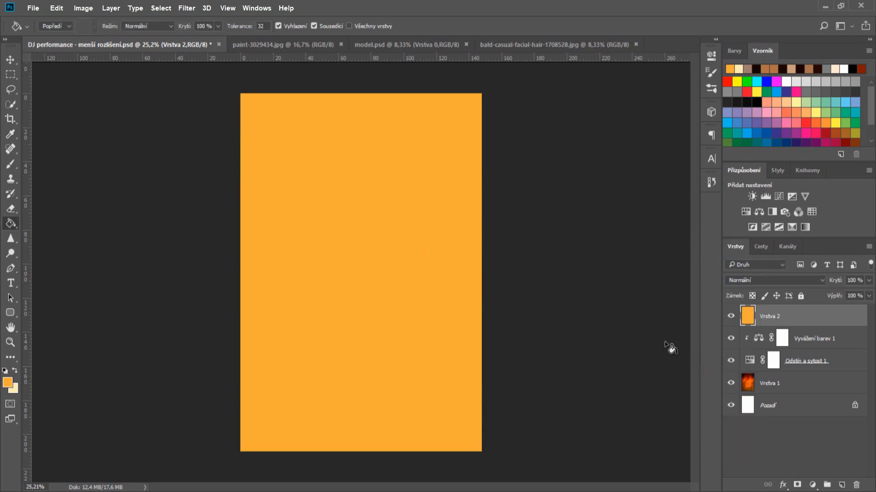
# - Add 56.32% monochromatic noise to the orange layer and set it to Saturation blending
pyautogui.click(187, 8)
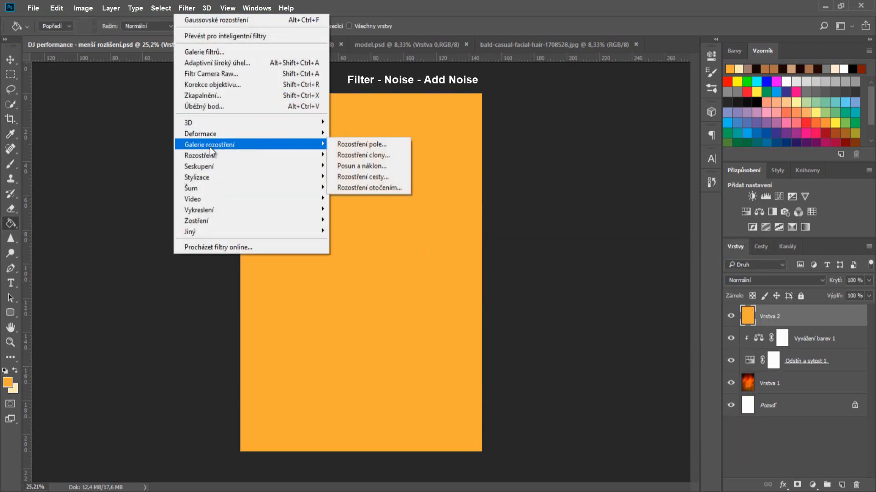
pyautogui.moveTo(221, 187)
pyautogui.click(373, 219)
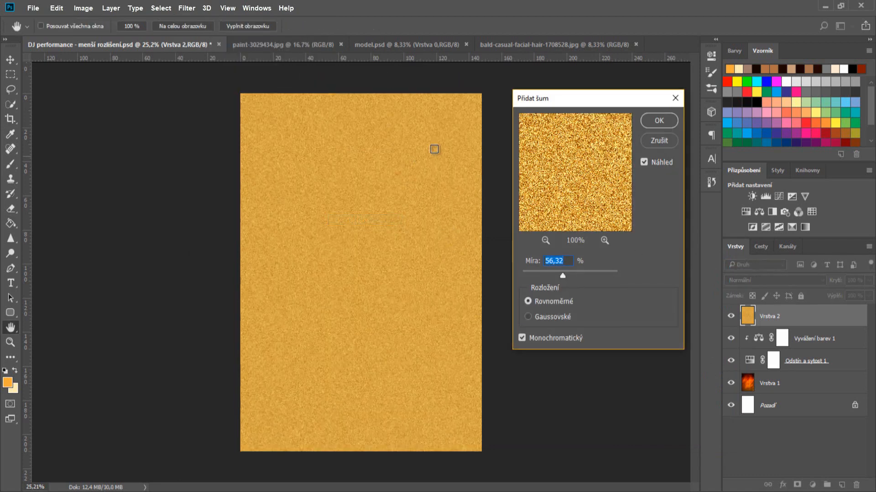
pyautogui.click(667, 120)
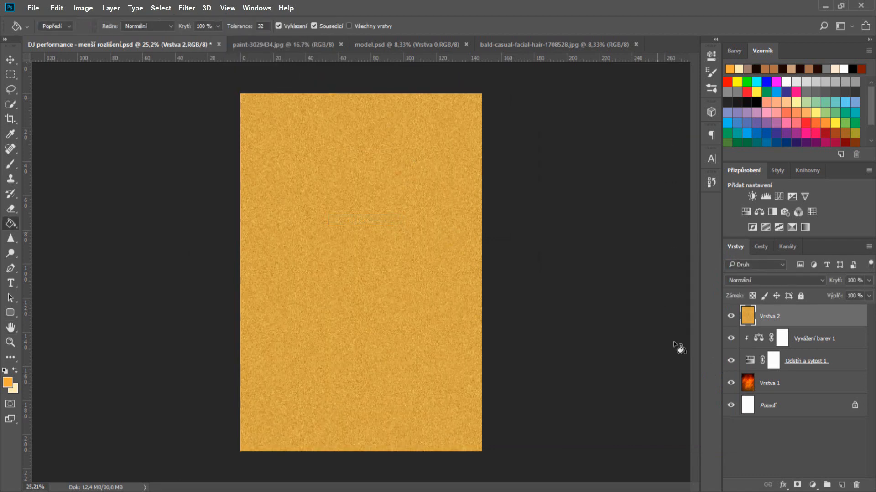
pyautogui.click(781, 281)
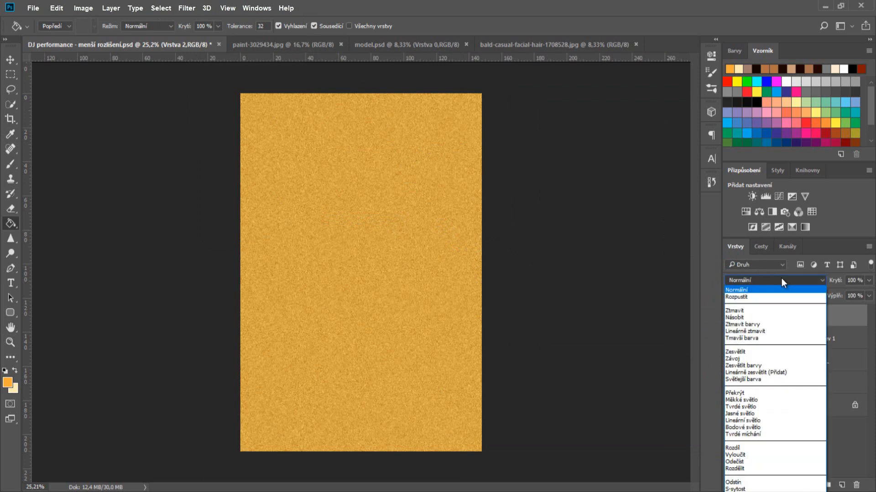
pyautogui.click(740, 489)
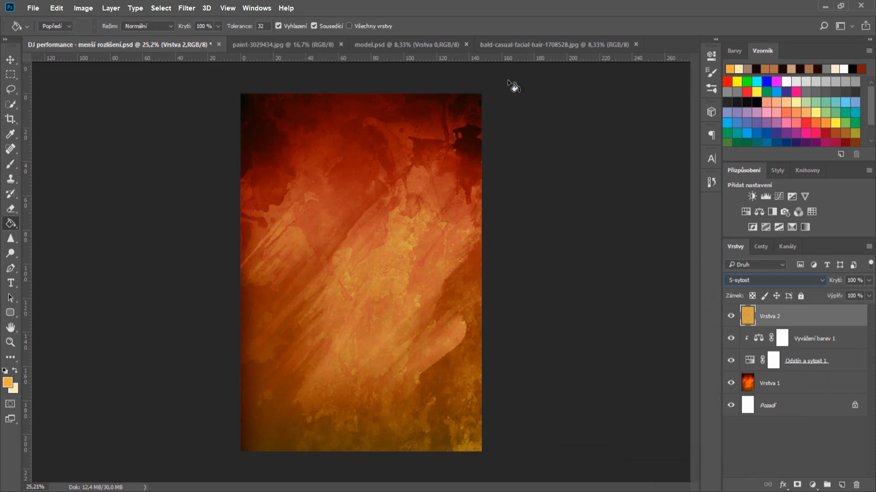
# - Bring up the model photo, zoom in, and set the Pen tool to Path mode
pyautogui.click(520, 46)
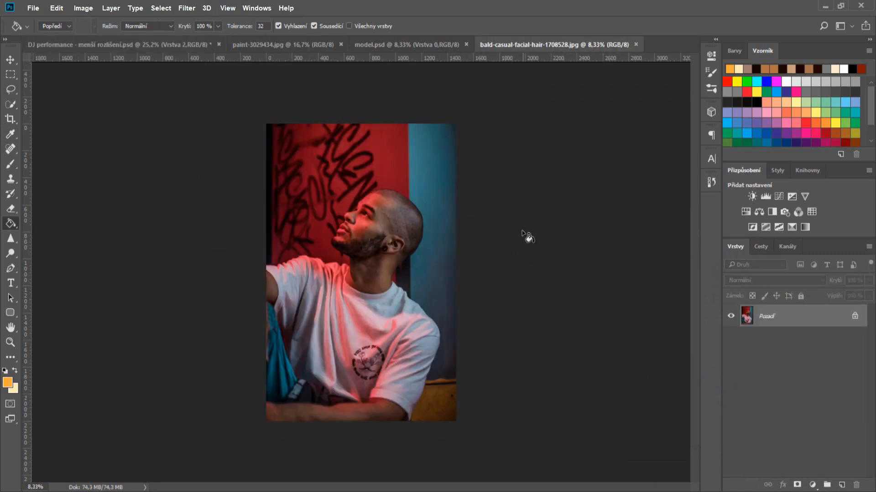
pyautogui.scroll(4, 391, 273)
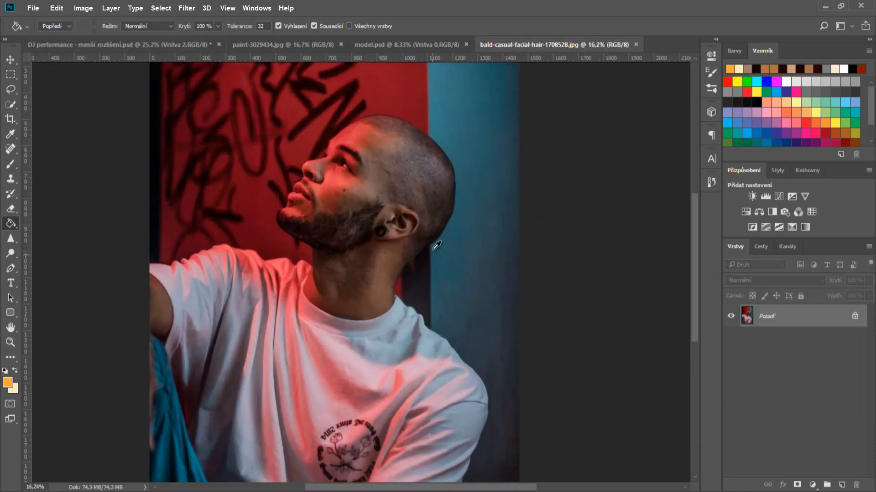
pyautogui.scroll(1, 401, 112)
pyautogui.press('p')
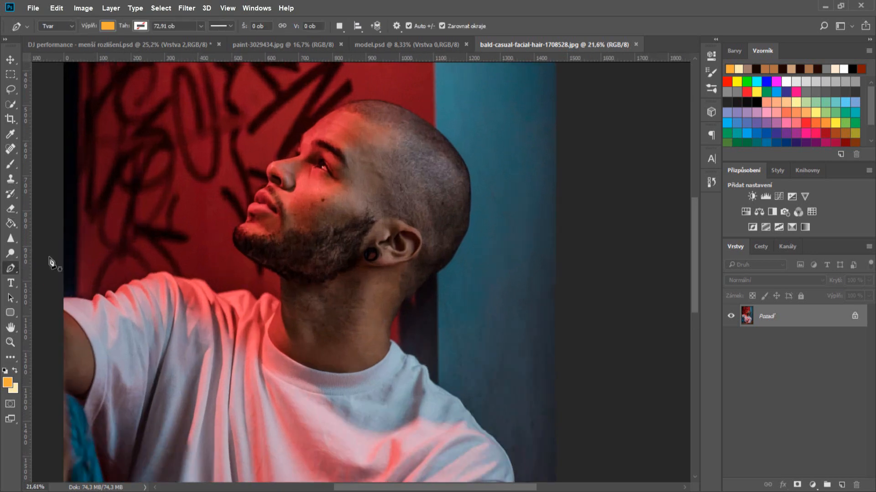
pyautogui.click(65, 27)
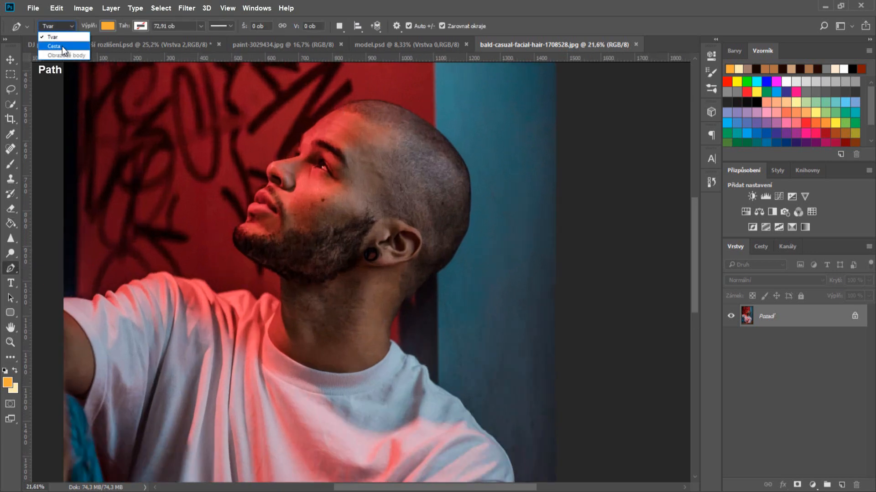
pyautogui.click(62, 45)
# - Trace the head outline with curved anchors, Alt-clicking to drop handles, then zoom out to check
pyautogui.scroll(6, 360, 107)
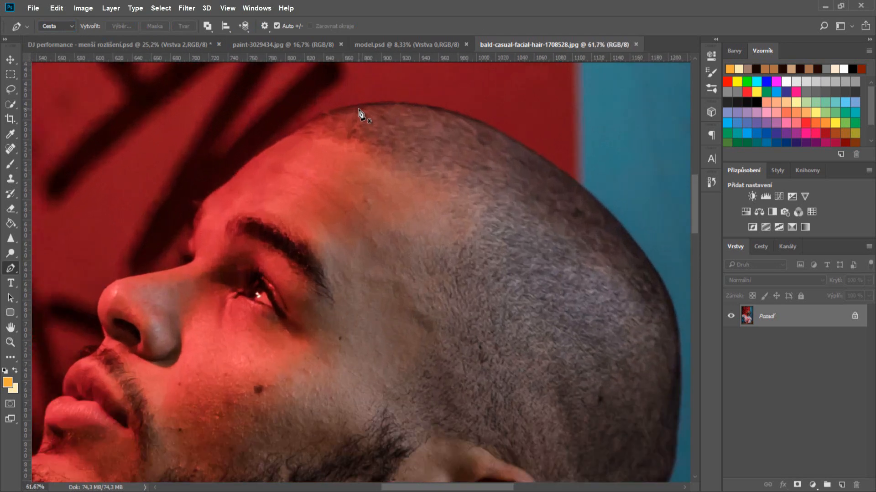
pyautogui.click(247, 162)
pyautogui.moveTo(467, 117); pyautogui.dragTo(600, 166)
pyautogui.press('alt')
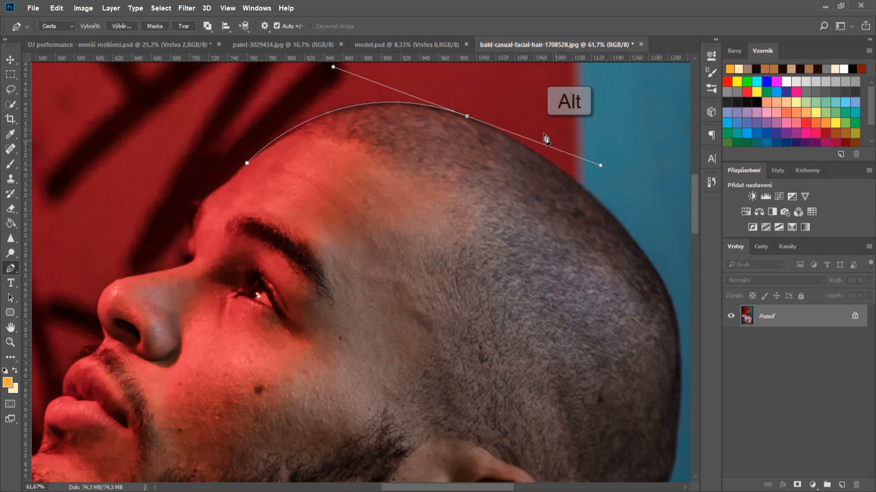
pyautogui.keyDown('alt'); pyautogui.click(468, 118); pyautogui.keyUp('alt')
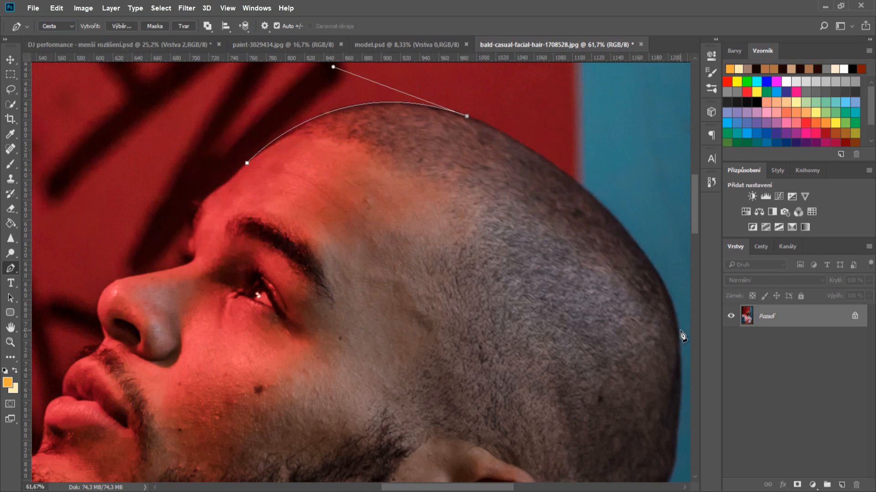
pyautogui.moveTo(681, 332); pyautogui.dragTo(666, 475)
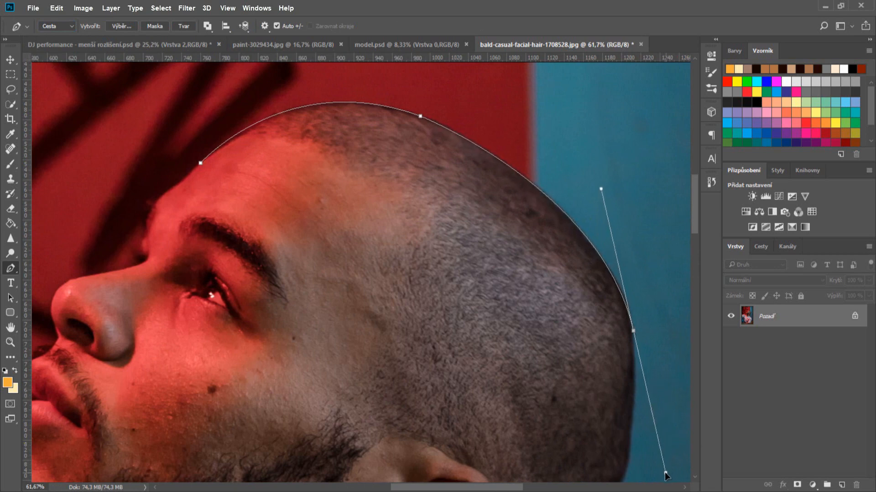
pyautogui.keyDown('alt'); pyautogui.click(634, 331); pyautogui.keyUp('alt')
pyautogui.scroll(-5, 659, 374)
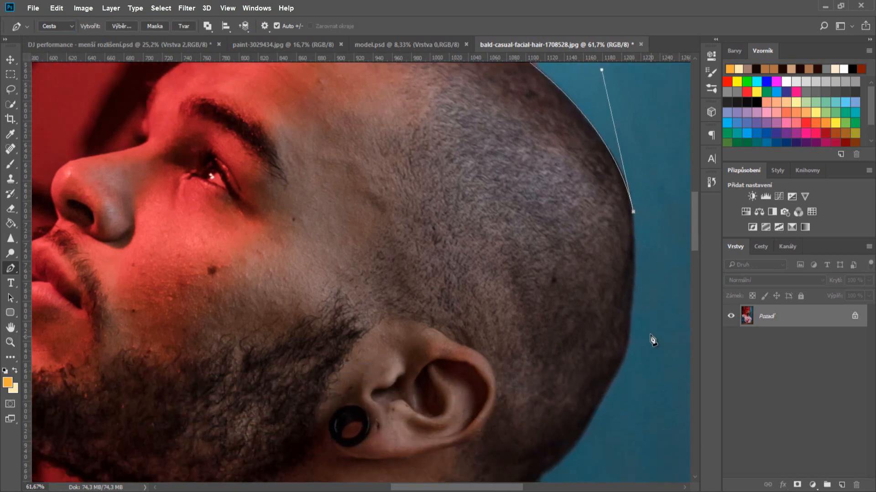
pyautogui.moveTo(617, 374); pyautogui.dragTo(585, 445)
pyautogui.keyDown('alt'); pyautogui.click(617, 375); pyautogui.keyUp('alt')
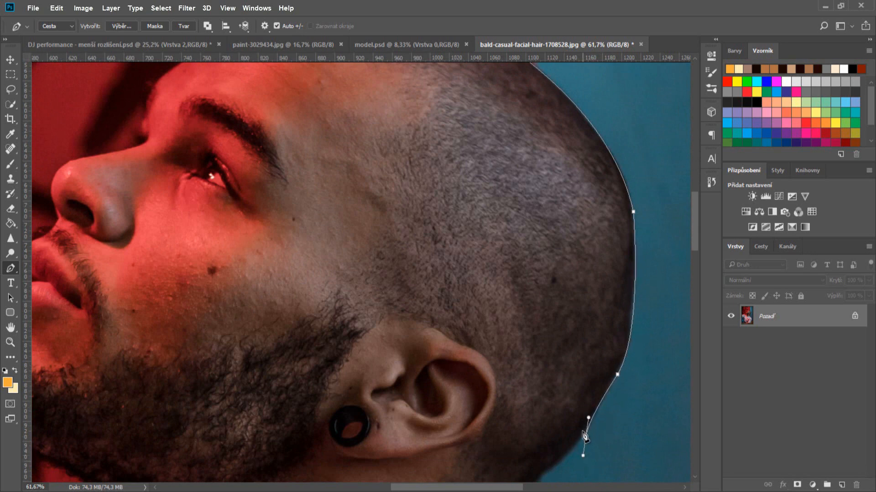
pyautogui.scroll(-3, 591, 422)
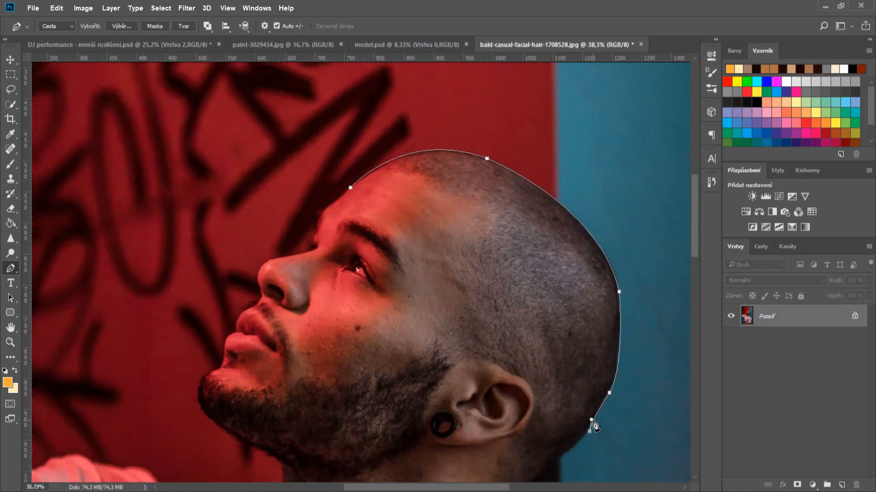
pyautogui.scroll(-3, 590, 426)
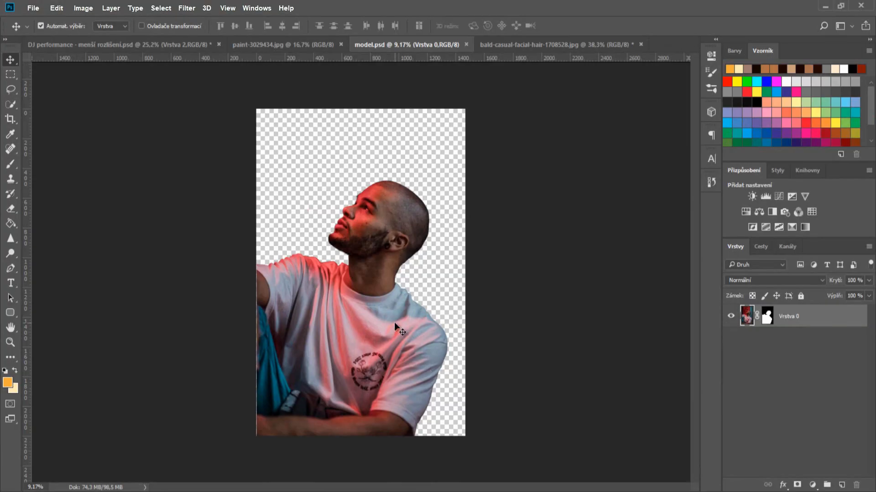
# - Drag the cut-out model layer into the DJ performance poster
pyautogui.moveTo(391, 319); pyautogui.dragTo(385, 290)
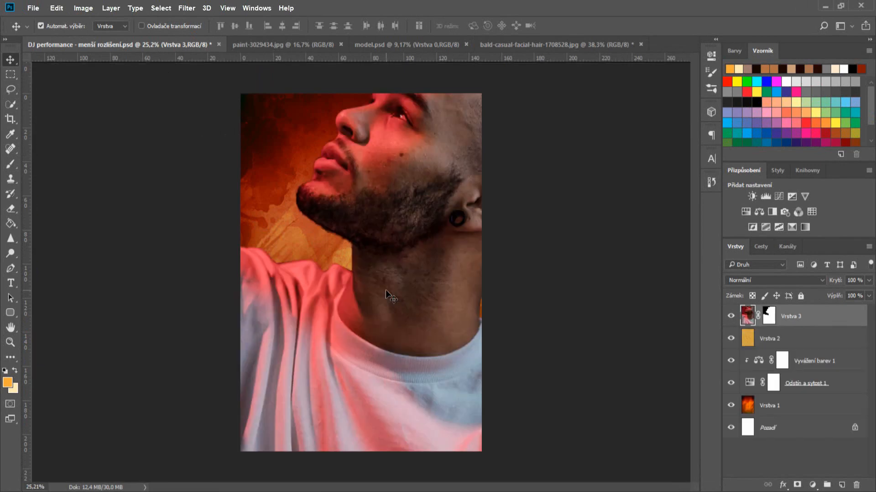
pyautogui.scroll(-3, 396, 326)
pyautogui.scroll(-2, 396, 326)
# - Scale the model proportionally to 42.52% and position it over the orange background
pyautogui.hotkey('ctrl', 't')
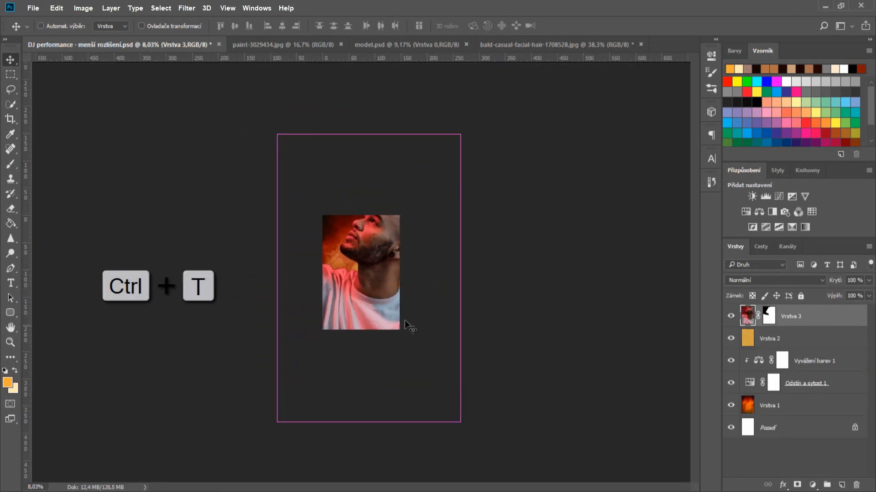
pyautogui.press('shift')
pyautogui.moveTo(462, 134); pyautogui.dragTo(358, 278)
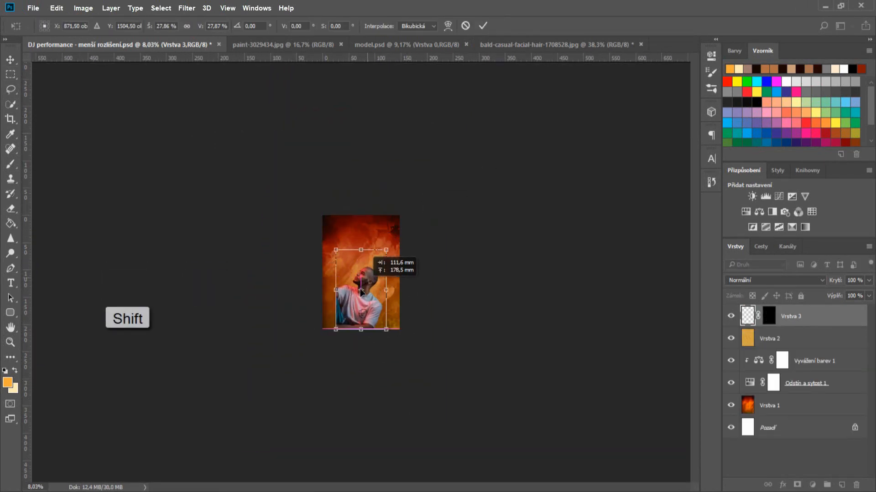
pyautogui.moveTo(371, 218); pyautogui.dragTo(406, 223)
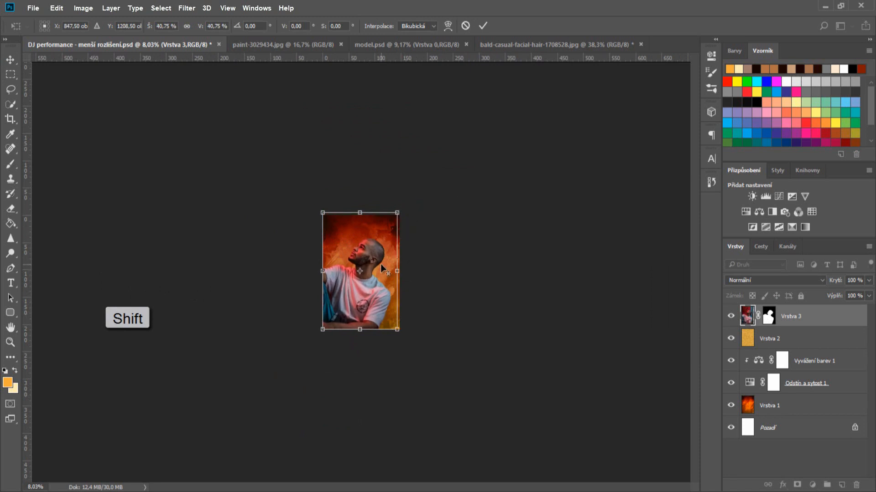
pyautogui.scroll(3, 379, 309)
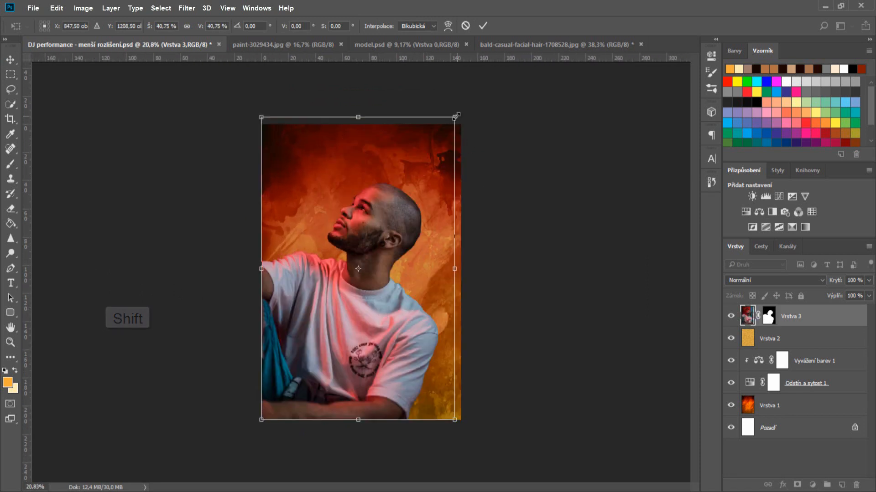
pyautogui.moveTo(458, 112); pyautogui.dragTo(462, 120)
pyautogui.moveTo(386, 237); pyautogui.dragTo(385, 238)
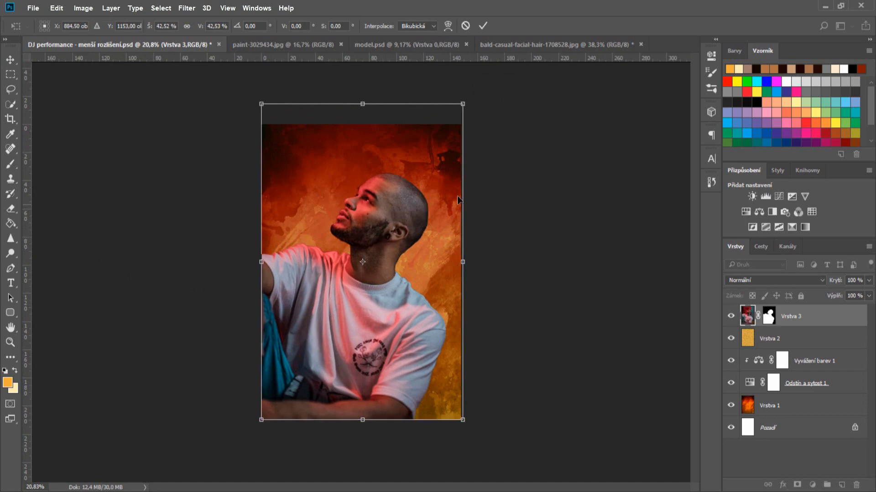
pyautogui.click(483, 27)
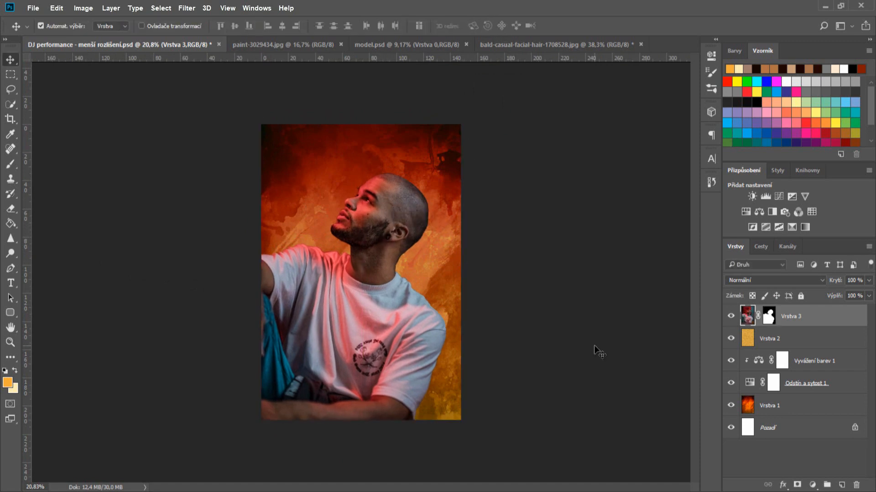
# - Blur the model layer's mask with a Gaussian Blur of radius 6,2
pyautogui.click(769, 320)
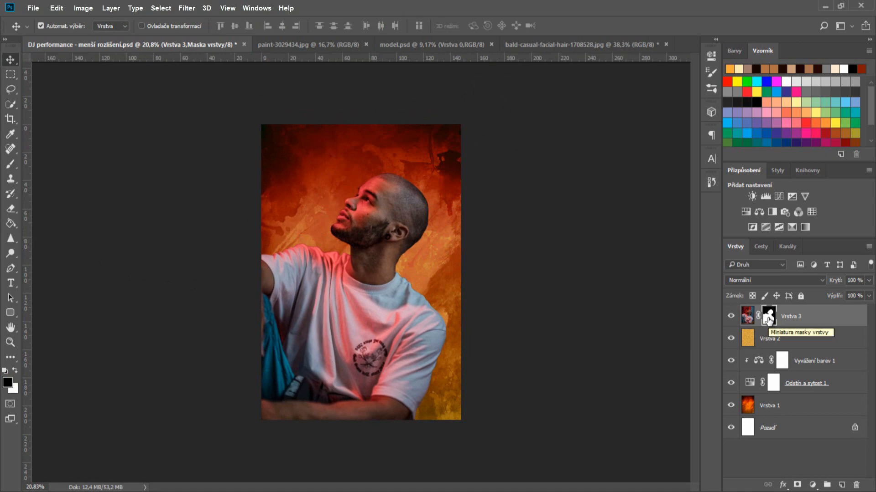
pyautogui.click(188, 8)
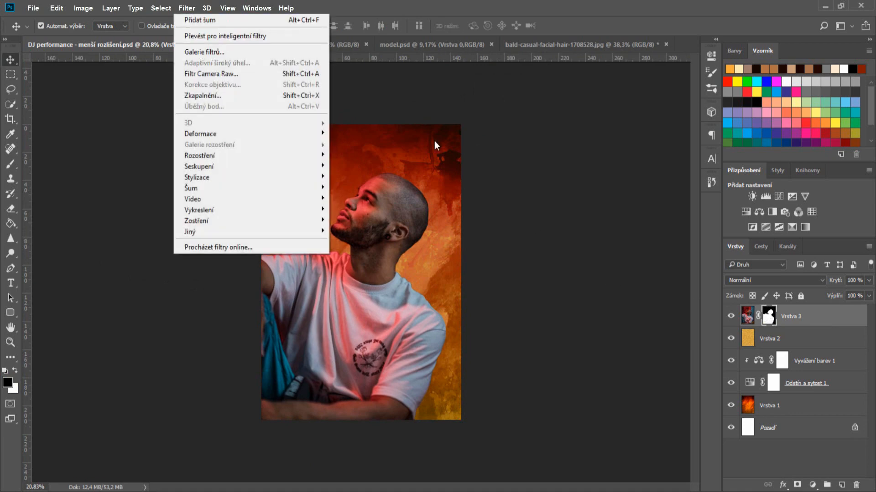
pyautogui.click(494, 179)
pyautogui.scroll(5, 412, 199)
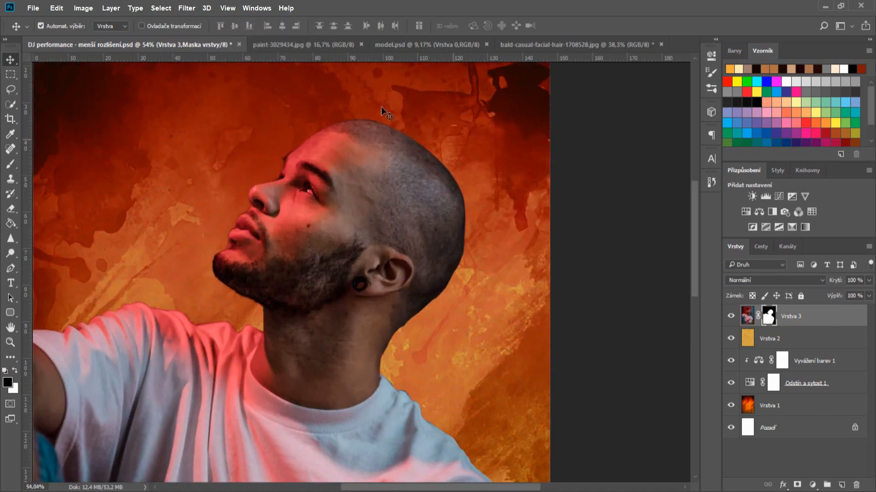
pyautogui.click(187, 8)
pyautogui.moveTo(215, 156)
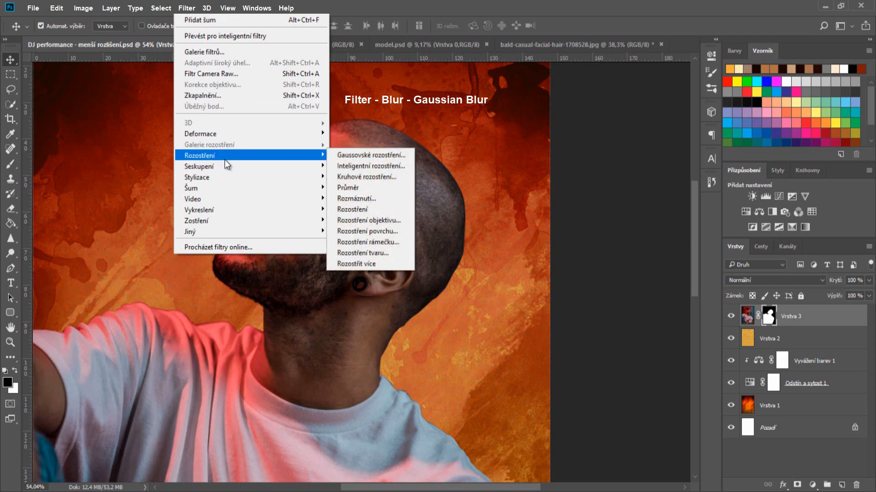
pyautogui.click(371, 155)
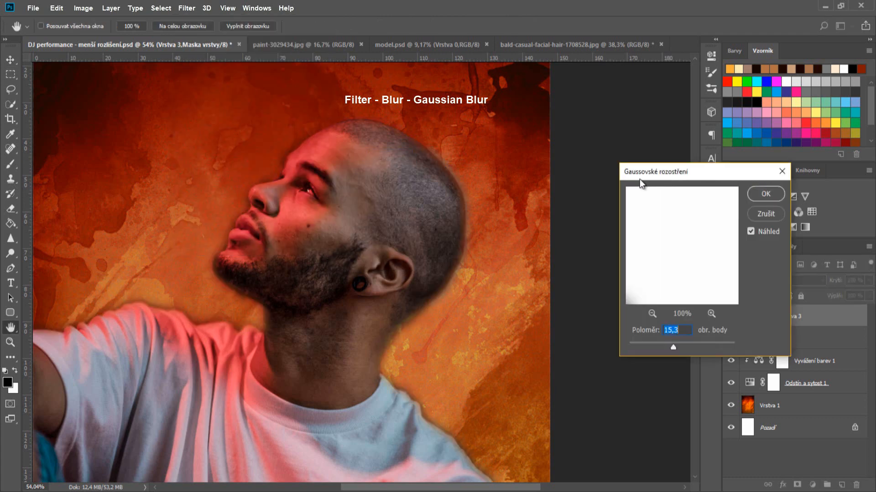
pyautogui.moveTo(675, 349); pyautogui.dragTo(660, 348)
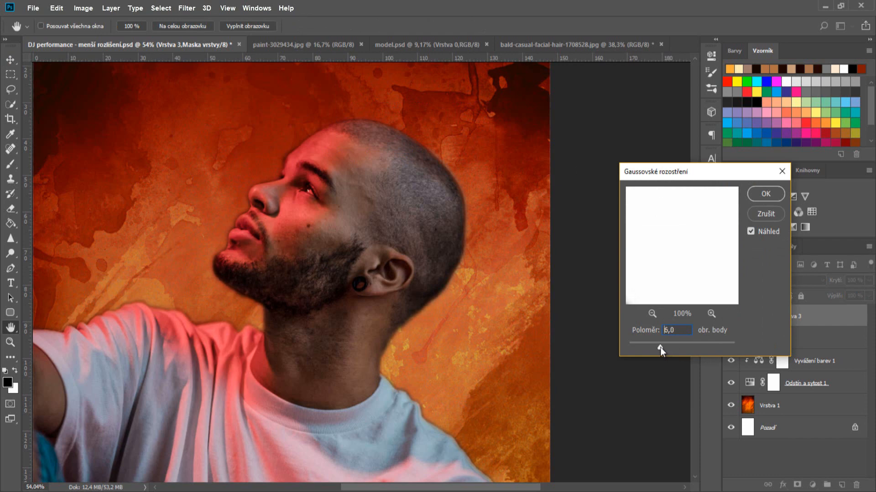
pyautogui.click(770, 195)
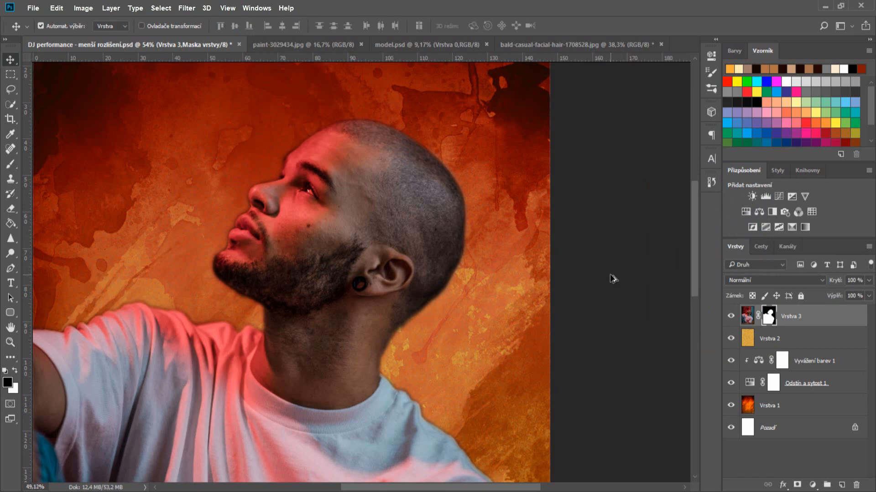
# - Compare the mask before and after the blur in the History panel
pyautogui.scroll(-2, 613, 278)
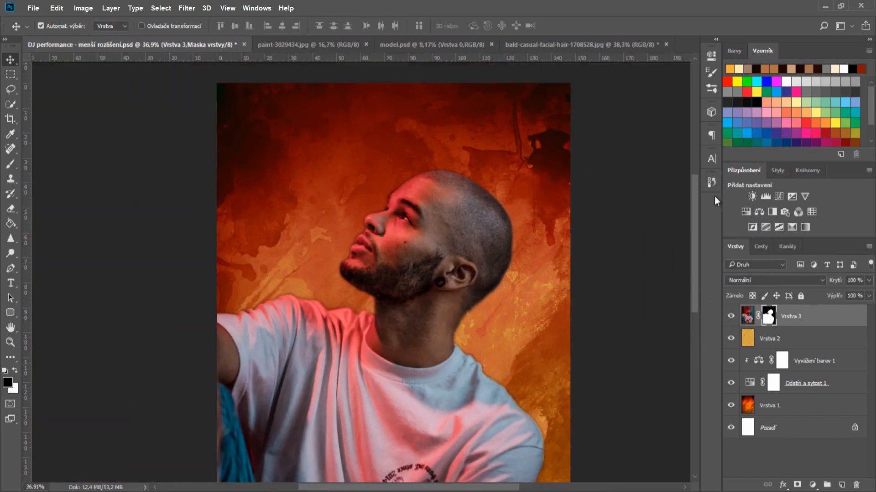
pyautogui.click(711, 182)
pyautogui.click(651, 432)
pyautogui.click(652, 441)
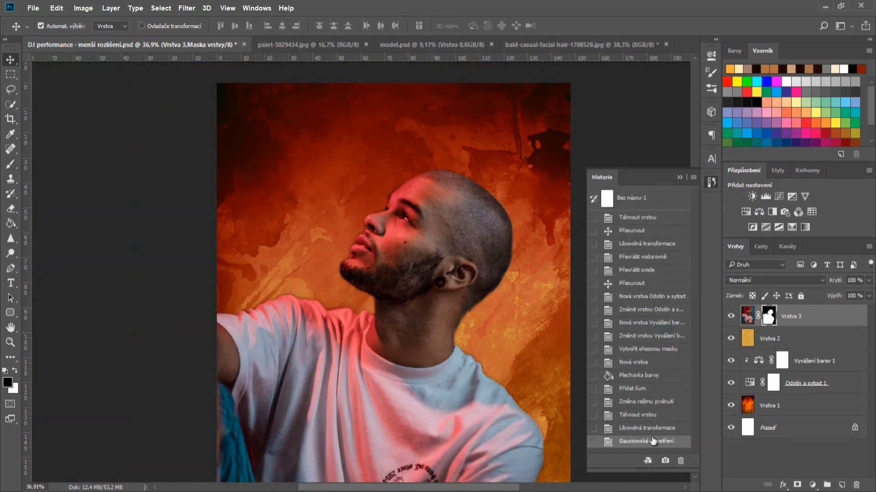
pyautogui.click(652, 433)
pyautogui.click(652, 443)
pyautogui.click(683, 194)
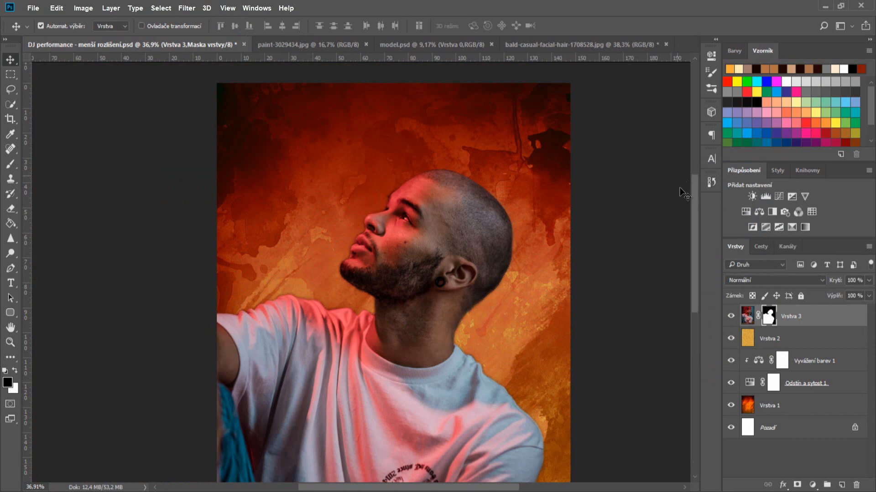
# - Apply the layer mask permanently to the model layer
pyautogui.rightClick(773, 318)
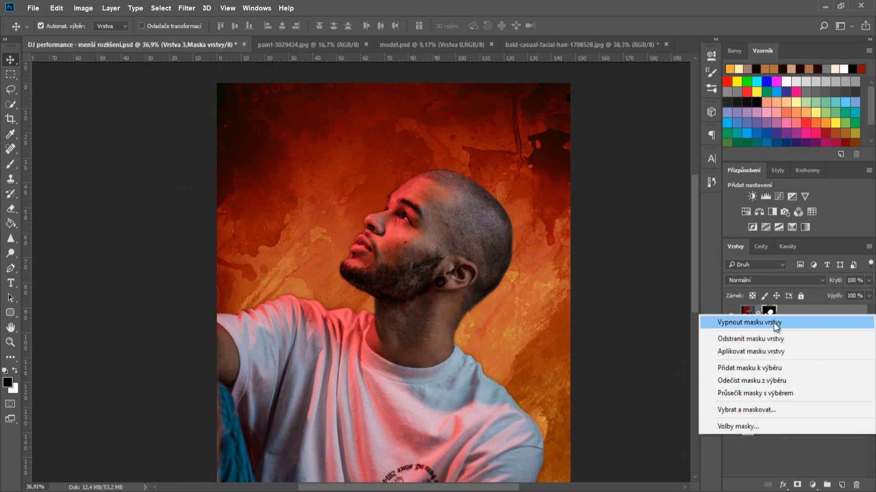
pyautogui.click(792, 355)
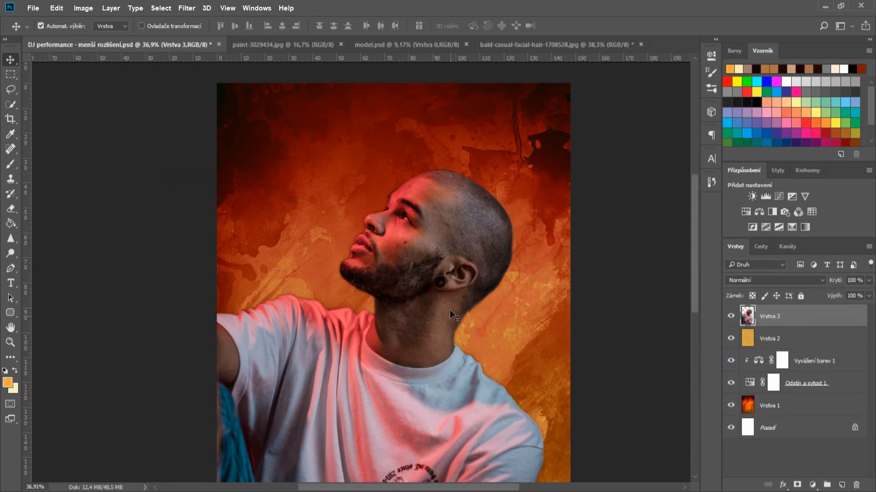
pyautogui.scroll(-2, 547, 329)
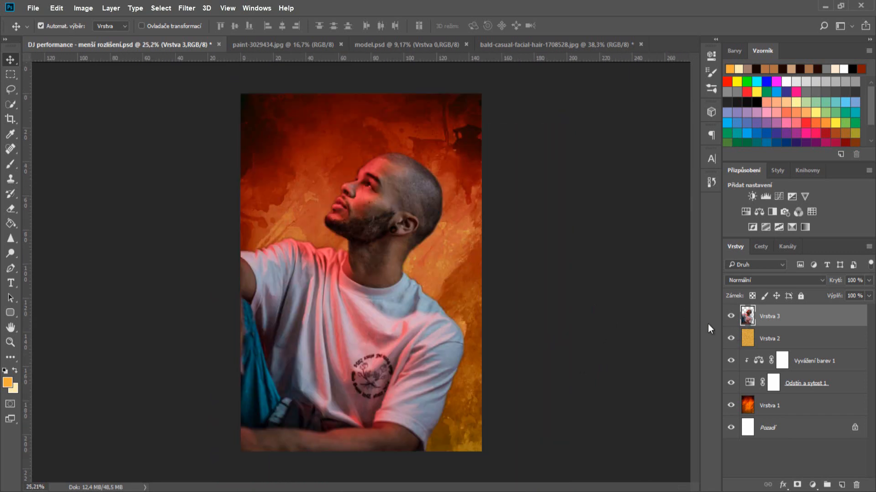
# - Load the model's outline as a selection, add a new layer, and choose neutral grey #81807e
pyautogui.keyDown('ctrl'); pyautogui.click(747, 316); pyautogui.keyUp('ctrl')
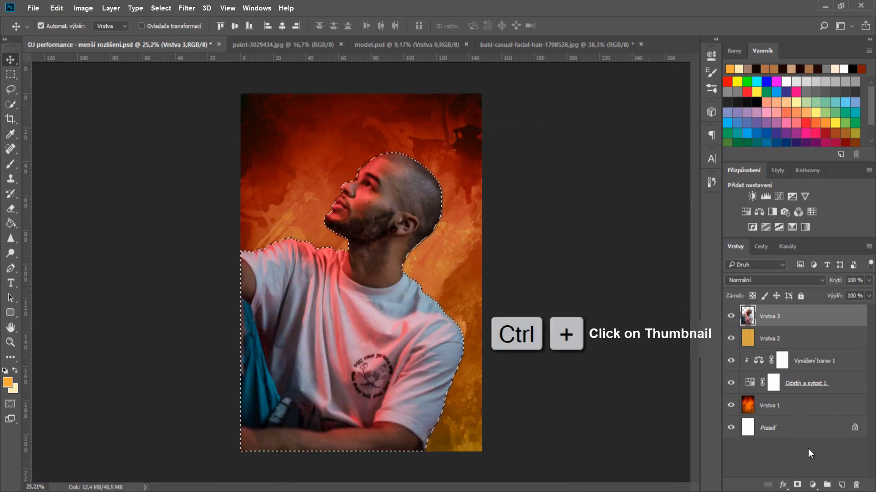
pyautogui.click(841, 485)
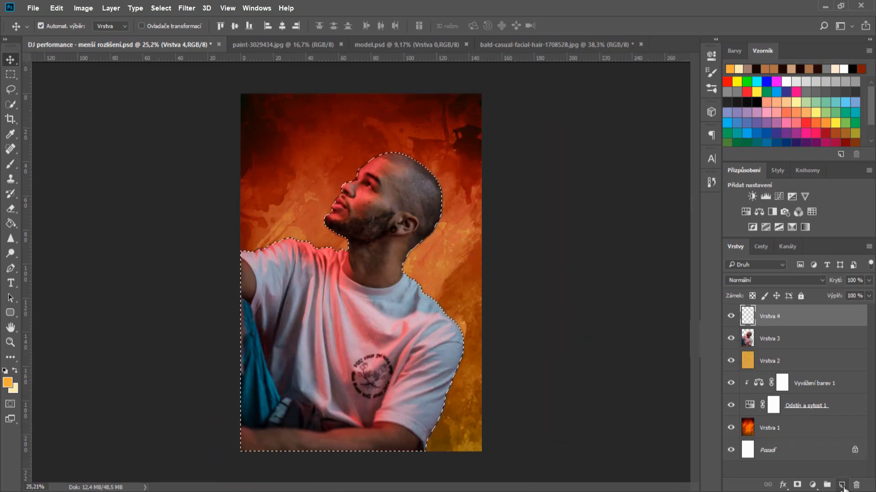
pyautogui.click(19, 222)
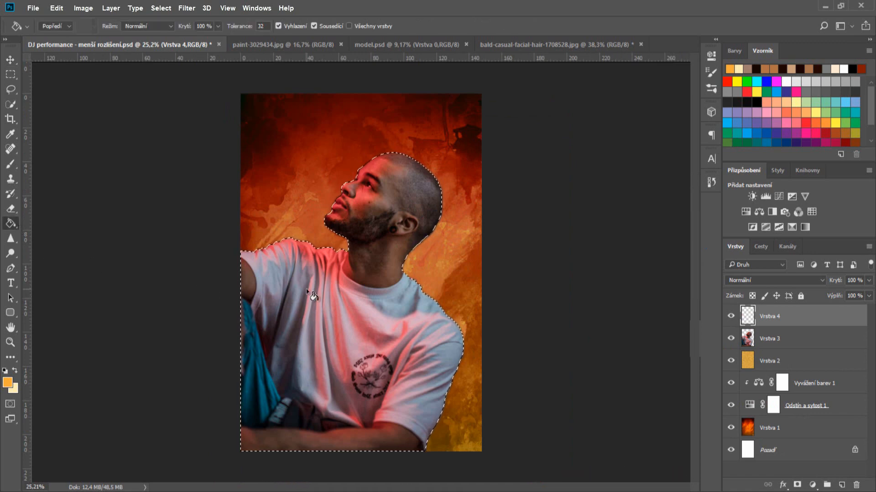
pyautogui.click(14, 371)
pyautogui.click(14, 371)
pyautogui.click(8, 382)
pyautogui.click(460, 351)
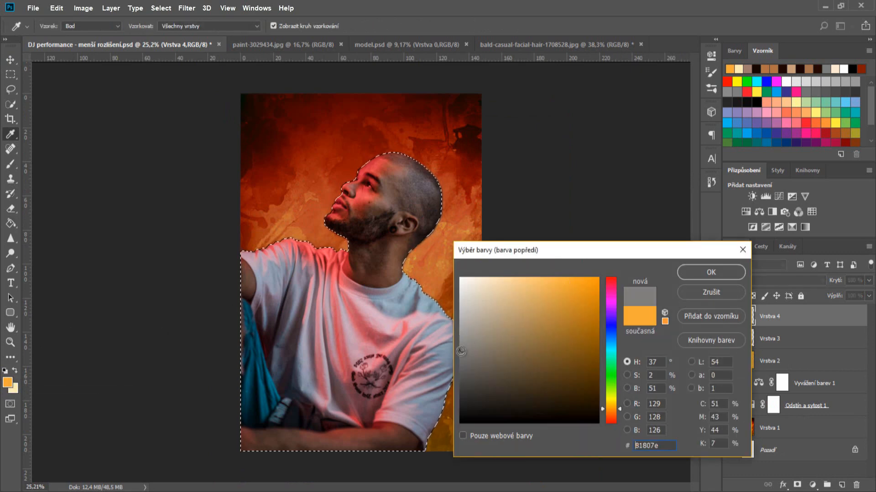
pyautogui.moveTo(461, 351); pyautogui.dragTo(452, 348)
pyautogui.press('Return')
# - Fill the silhouette selection with grey, deselect, and set the layer to Overlay
pyautogui.press('g')
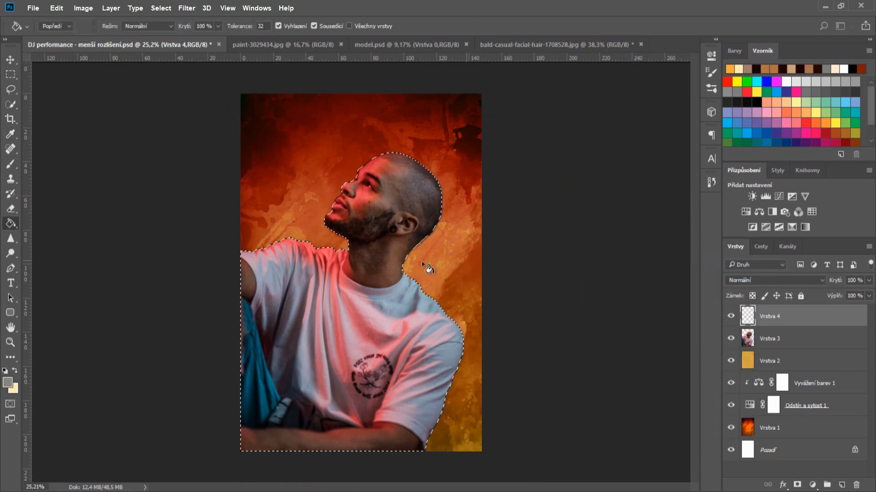
pyautogui.click(387, 265)
pyautogui.hotkey('ctrl', 'd')
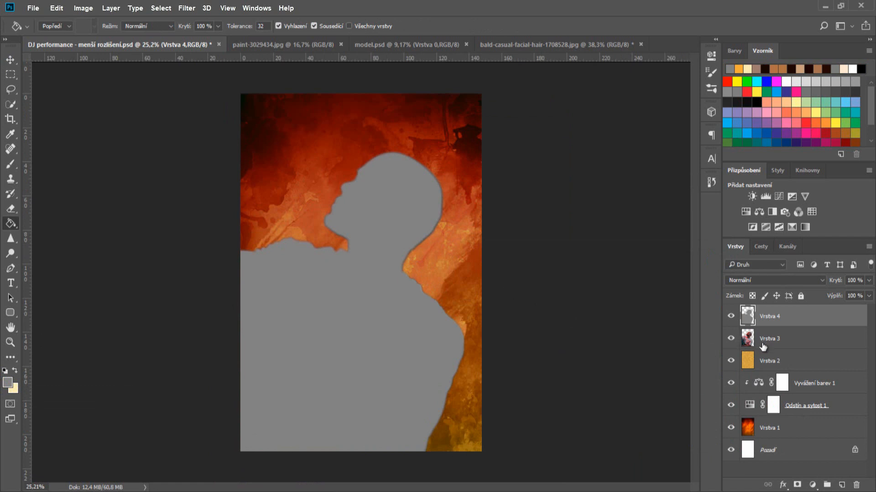
pyautogui.click(806, 279)
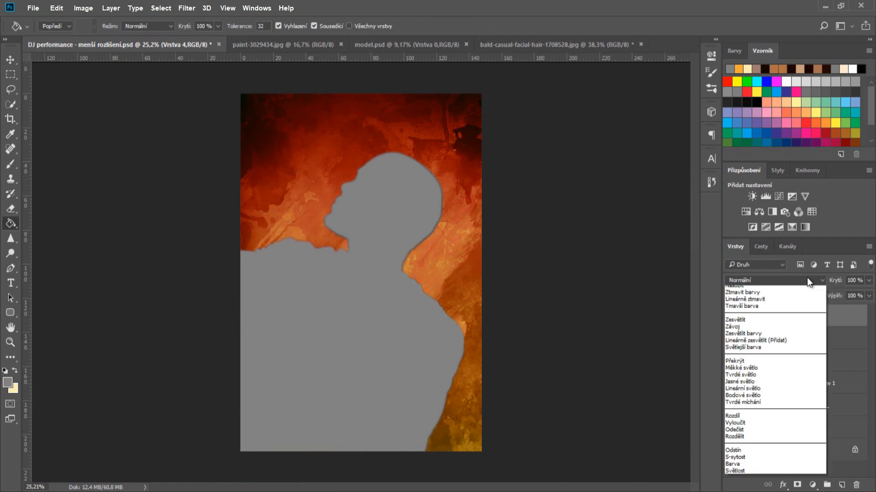
pyautogui.press('Escape')
pyautogui.hotkey('shift', 'alt', 'o')
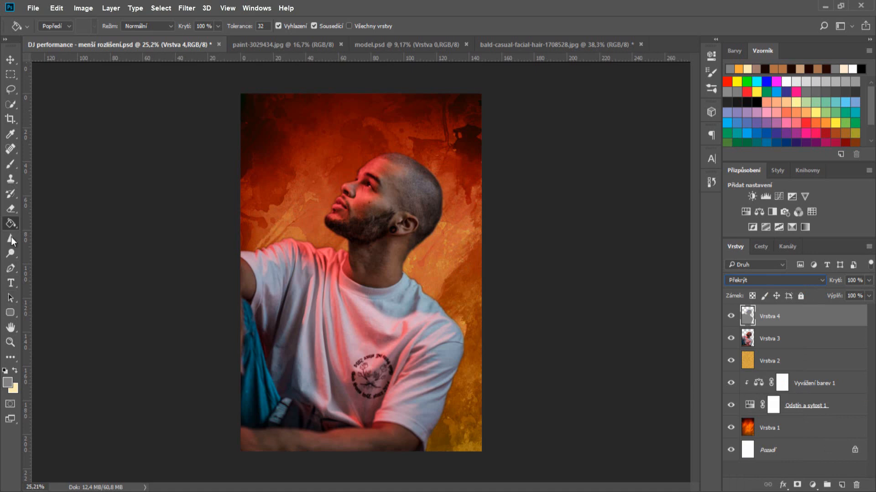
# - Burn the model's blue sleeve, arm and the shirt shadow beside the collar
pyautogui.click(12, 255)
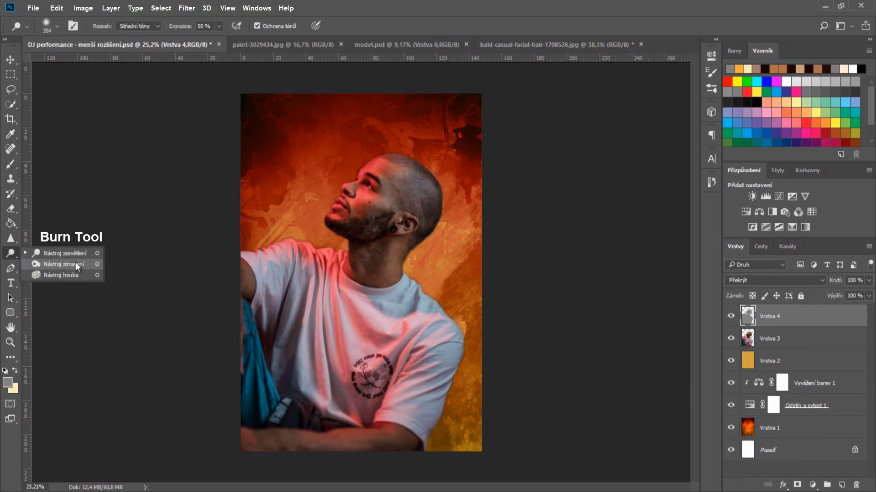
pyautogui.click(75, 261)
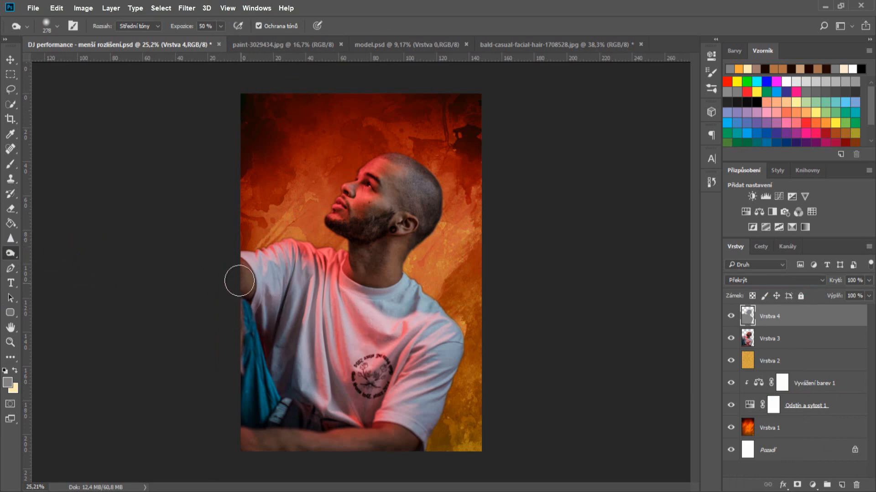
pyautogui.moveTo(246, 298)
pyautogui.mouseDown()
pyautogui.moveTo(255, 416)
pyautogui.moveTo(240, 334)
pyautogui.moveTo(266, 411)
pyautogui.moveTo(244, 332)
pyautogui.moveTo(265, 400)
pyautogui.moveTo(236, 304)
pyautogui.moveTo(289, 427)
pyautogui.moveTo(262, 357)
pyautogui.moveTo(287, 311)
pyautogui.moveTo(268, 391)
pyautogui.moveTo(276, 285)
pyautogui.moveTo(275, 394)
pyautogui.moveTo(295, 257)
pyautogui.moveTo(279, 374)
pyautogui.moveTo(288, 436)
pyautogui.moveTo(285, 417)
pyautogui.moveTo(312, 385)
pyautogui.moveTo(295, 453)
pyautogui.moveTo(235, 434)
pyautogui.moveTo(274, 433)
pyautogui.moveTo(252, 429)
pyautogui.moveTo(233, 400)
pyautogui.moveTo(347, 414)
pyautogui.moveTo(358, 371)
pyautogui.moveTo(347, 395)
pyautogui.moveTo(362, 376)
pyautogui.moveTo(367, 427)
pyautogui.moveTo(438, 312)
pyautogui.moveTo(444, 459)
pyautogui.moveTo(458, 459)
pyautogui.moveTo(397, 460)
pyautogui.moveTo(464, 388)
pyautogui.moveTo(435, 283)
pyautogui.moveTo(459, 372)
pyautogui.moveTo(449, 385)
pyautogui.moveTo(437, 278)
pyautogui.moveTo(419, 452)
pyautogui.moveTo(465, 312)
pyautogui.moveTo(402, 384)
pyautogui.moveTo(477, 333)
pyautogui.moveTo(394, 428)
pyautogui.moveTo(465, 418)
pyautogui.moveTo(347, 459)
pyautogui.moveTo(456, 347)
pyautogui.moveTo(417, 261)
pyautogui.moveTo(434, 226)
pyautogui.moveTo(430, 150)
pyautogui.moveTo(448, 209)
pyautogui.moveTo(428, 239)
pyautogui.moveTo(398, 144)
pyautogui.moveTo(363, 140)
pyautogui.moveTo(437, 185)
pyautogui.moveTo(347, 207)
pyautogui.moveTo(327, 242)
pyautogui.moveTo(375, 230)
pyautogui.moveTo(347, 249)
pyautogui.moveTo(368, 254)
pyautogui.mouseUp()
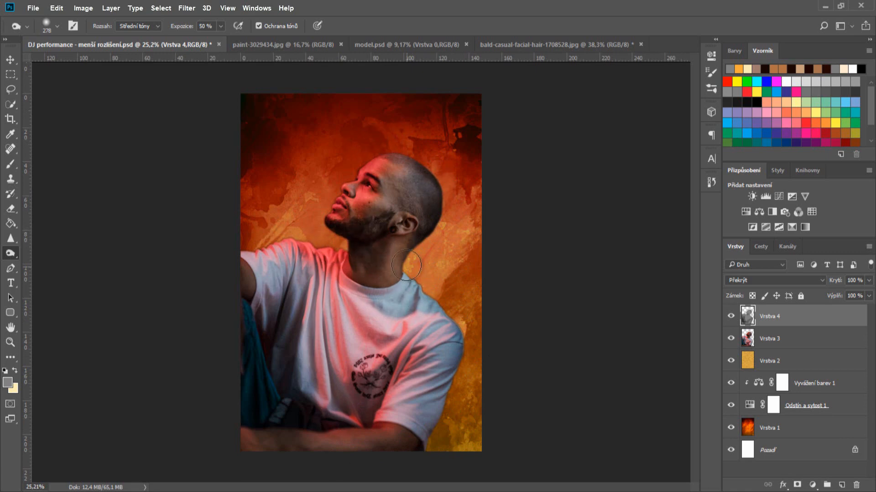
pyautogui.moveTo(392, 294); pyautogui.dragTo(406, 296)
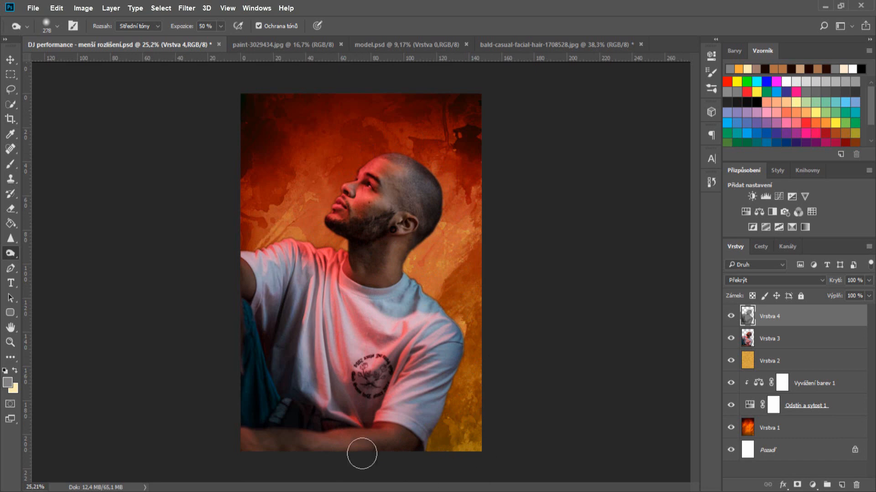
pyautogui.rightClick(11, 256)
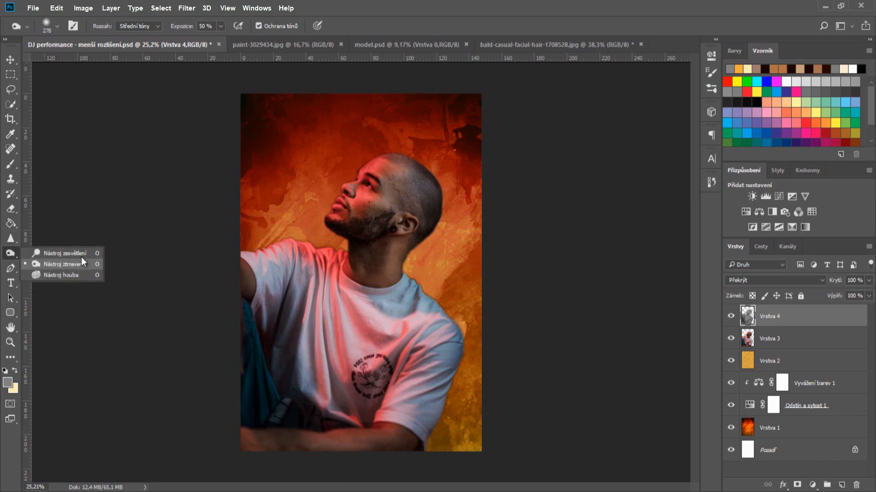
# - Dodge the left sleeve and shoulder, then the neck below the ear with a 211 brush
pyautogui.click(69, 253)
pyautogui.moveTo(250, 266)
pyautogui.mouseDown()
pyautogui.moveTo(279, 283)
pyautogui.moveTo(258, 226)
pyautogui.moveTo(289, 281)
pyautogui.moveTo(273, 227)
pyautogui.moveTo(344, 244)
pyautogui.moveTo(326, 229)
pyautogui.moveTo(358, 176)
pyautogui.moveTo(376, 163)
pyautogui.moveTo(322, 210)
pyautogui.moveTo(324, 218)
pyautogui.moveTo(387, 177)
pyautogui.mouseUp()
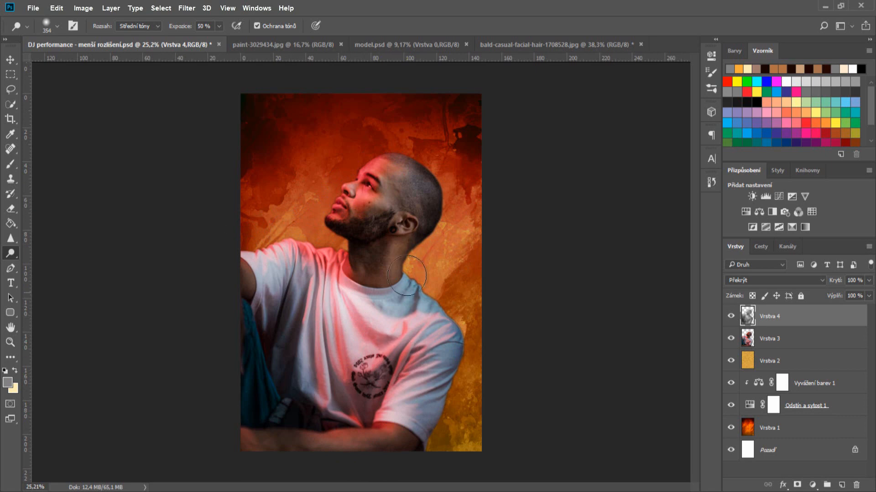
pyautogui.press('[')
pyautogui.moveTo(402, 223)
pyautogui.mouseDown()
pyautogui.moveTo(423, 247)
pyautogui.moveTo(412, 268)
pyautogui.moveTo(409, 343)
pyautogui.mouseUp()
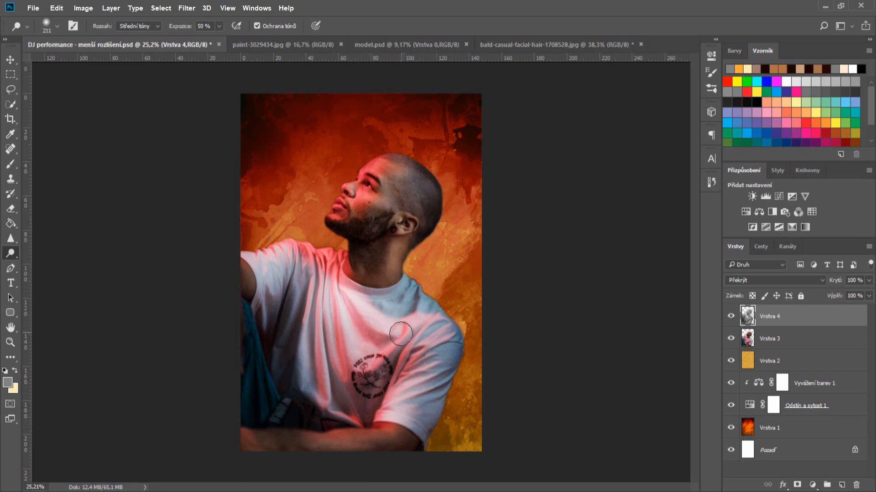
pyautogui.scroll(1, 409, 343)
pyautogui.scroll(-2, 408, 343)
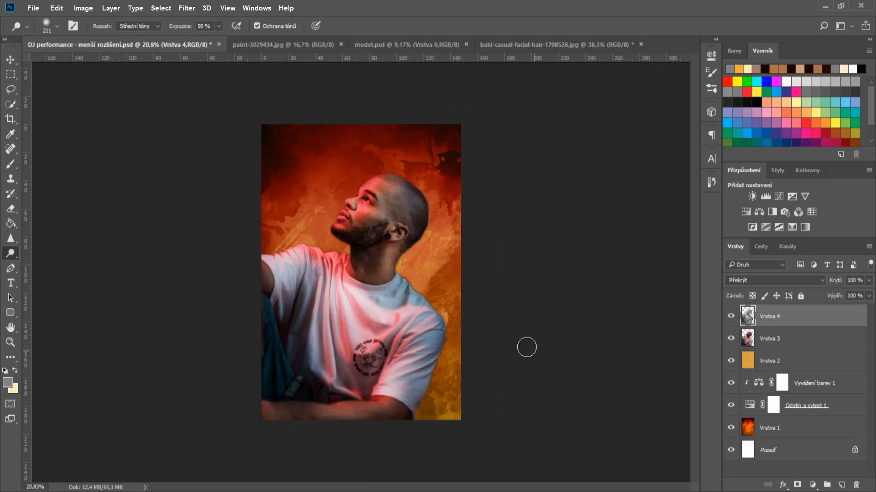
pyautogui.click(10, 60)
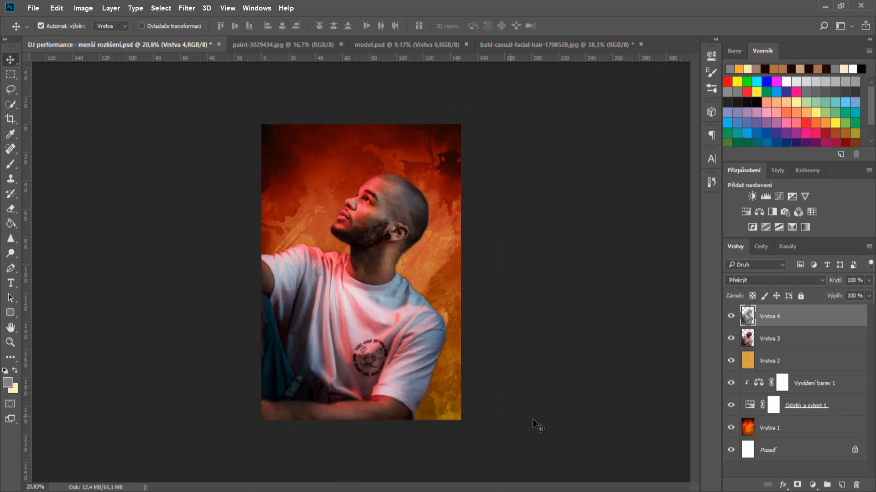
# - Select the model layer Vrstva 3 and open its Blending Options
pyautogui.click(748, 340)
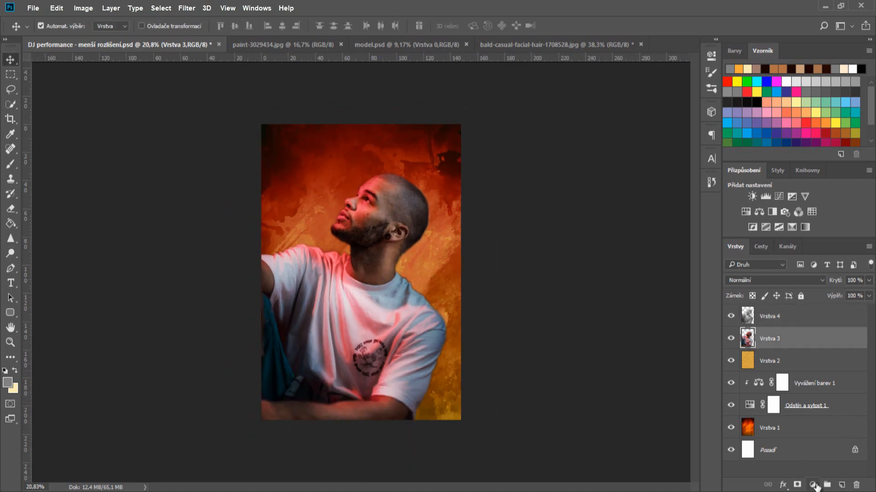
pyautogui.click(815, 486)
pyautogui.click(531, 294)
pyautogui.scroll(2, 472, 240)
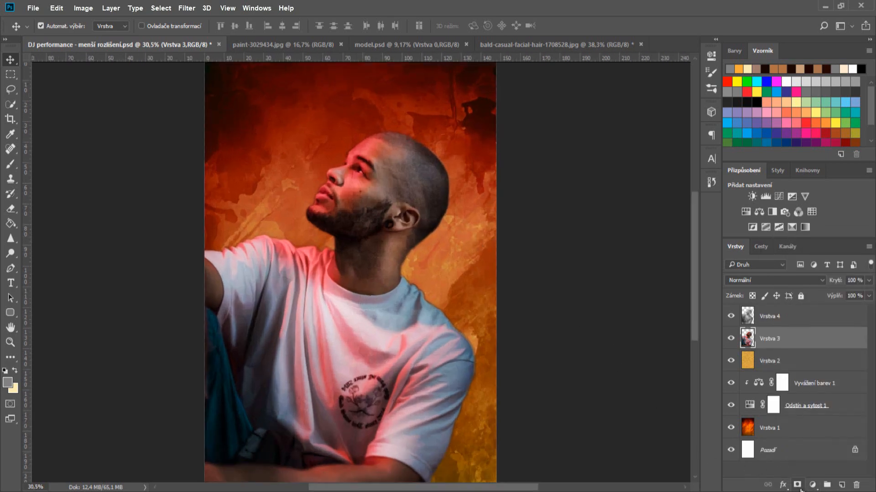
pyautogui.click(782, 486)
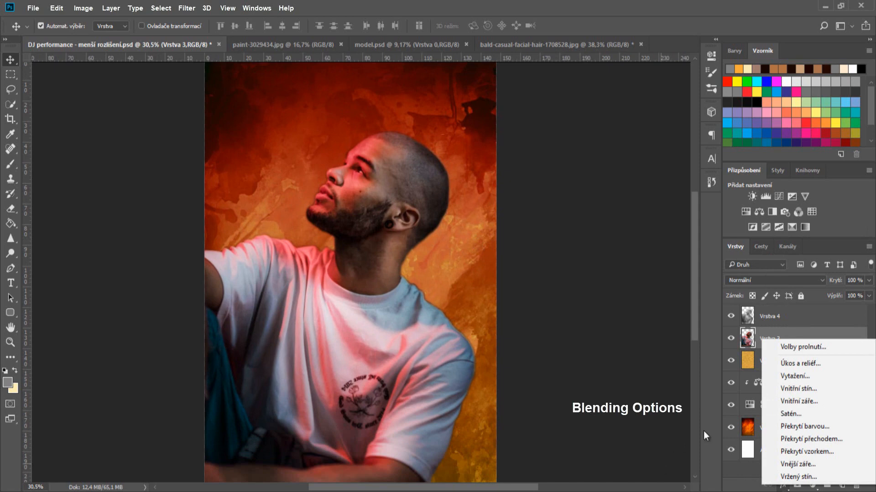
pyautogui.click(795, 349)
pyautogui.moveTo(472, 21); pyautogui.dragTo(584, 109)
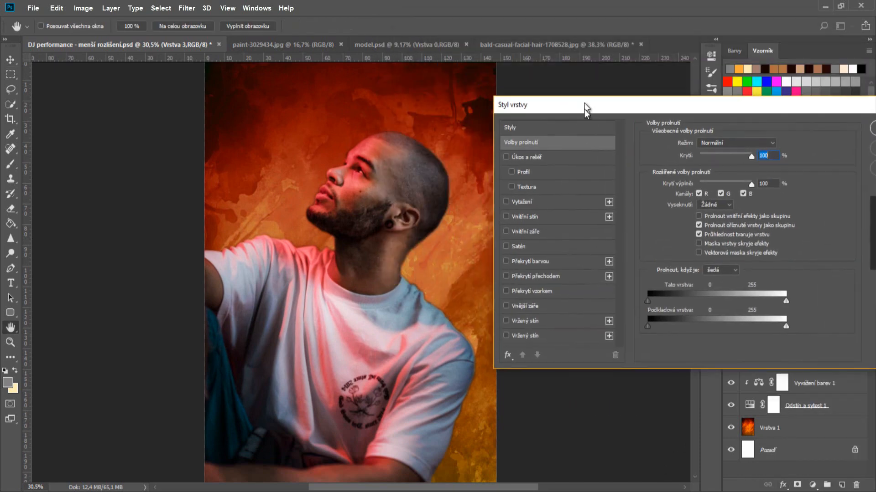
# - Enable a black 000000 Outer Glow at 33% opacity with size 49
pyautogui.click(525, 306)
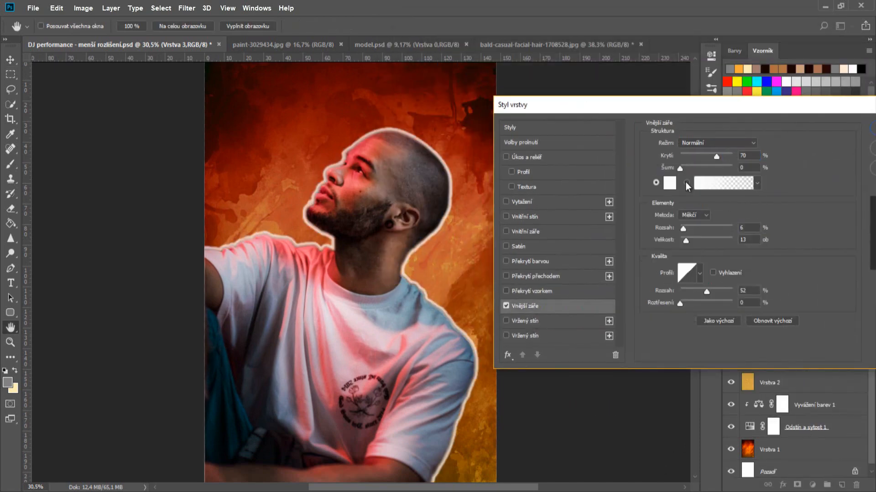
pyautogui.click(669, 183)
pyautogui.write('000000')
pyautogui.click(711, 272)
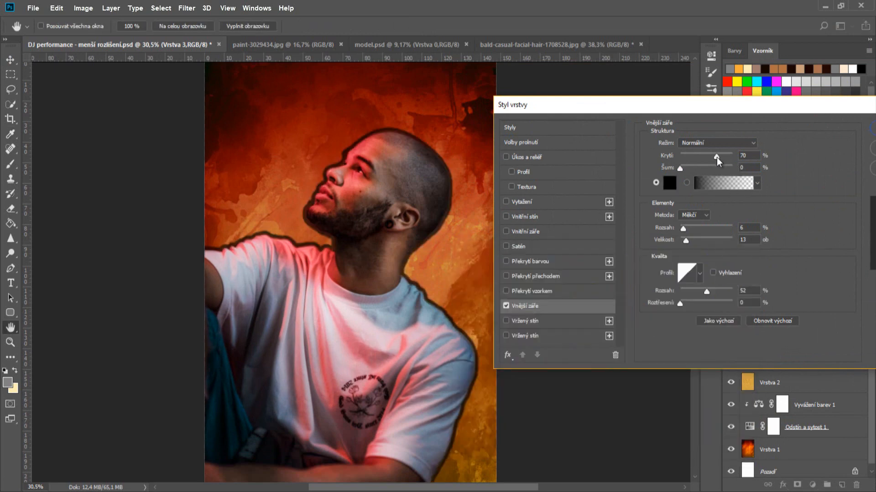
pyautogui.moveTo(716, 156); pyautogui.dragTo(698, 159)
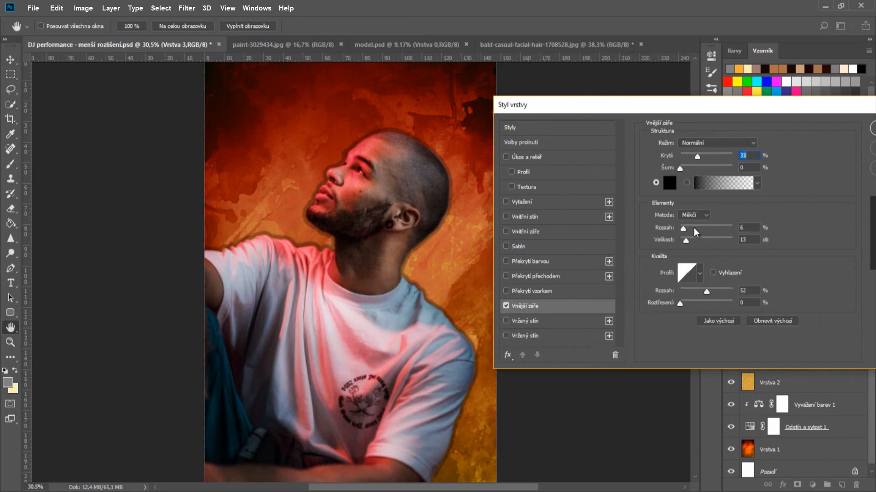
pyautogui.moveTo(686, 240)
pyautogui.mouseDown()
pyautogui.moveTo(679, 229)
pyautogui.moveTo(696, 241)
pyautogui.moveTo(681, 230)
pyautogui.mouseUp()
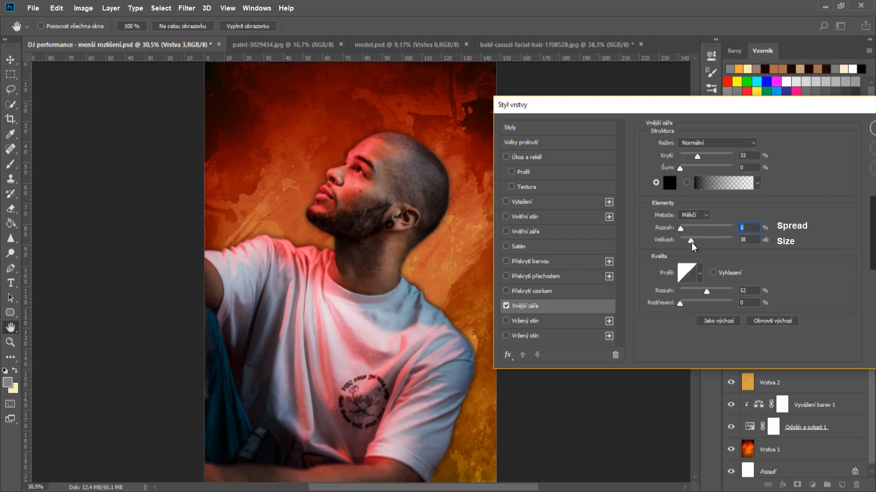
pyautogui.moveTo(691, 243); pyautogui.dragTo(692, 243)
pyautogui.moveTo(824, 113); pyautogui.dragTo(756, 107)
pyautogui.click(837, 122)
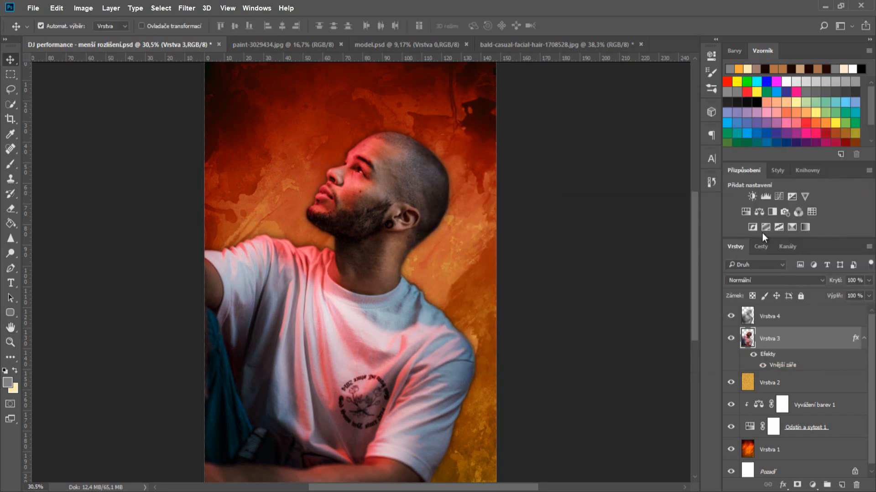
pyautogui.click(762, 365)
pyautogui.click(762, 364)
pyautogui.hotkey('ctrl', '0')
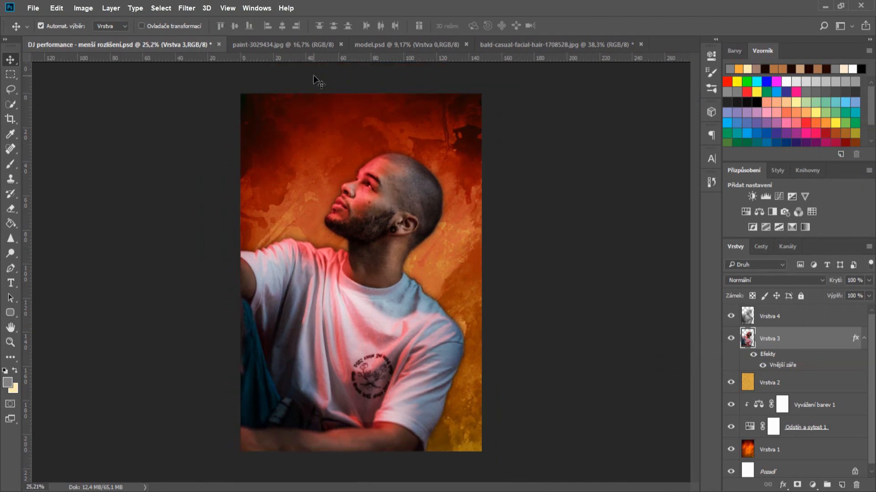
pyautogui.click(11, 283)
pyautogui.click(263, 142)
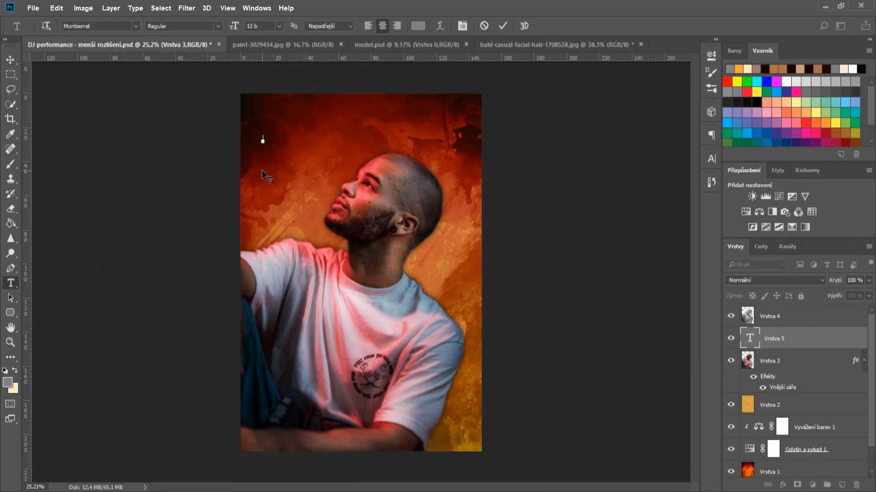
pyautogui.hotkey('ctrl', 'Return')
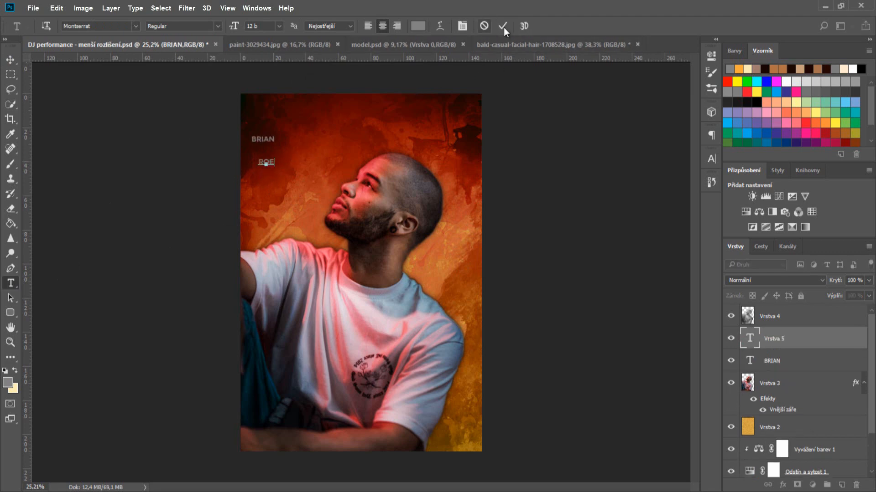
pyautogui.click(503, 26)
pyautogui.press('v')
pyautogui.moveTo(263, 141); pyautogui.dragTo(277, 119)
pyautogui.moveTo(266, 162); pyautogui.dragTo(277, 148)
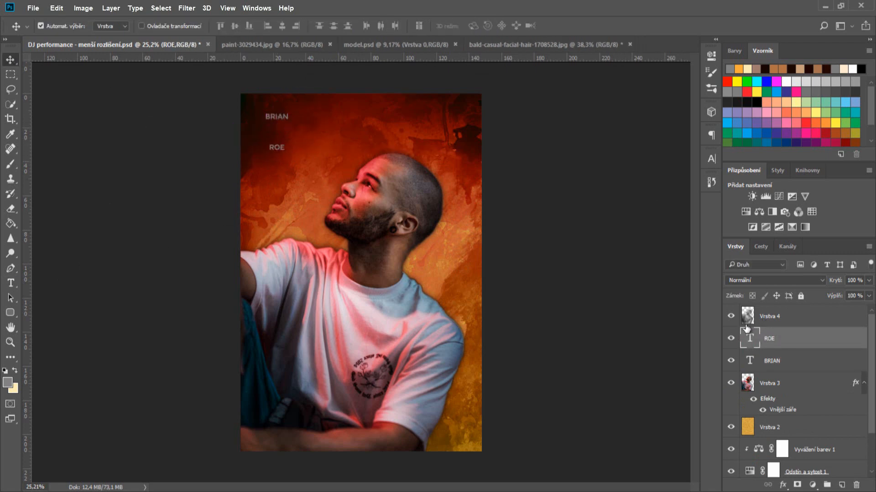
pyautogui.click(716, 158)
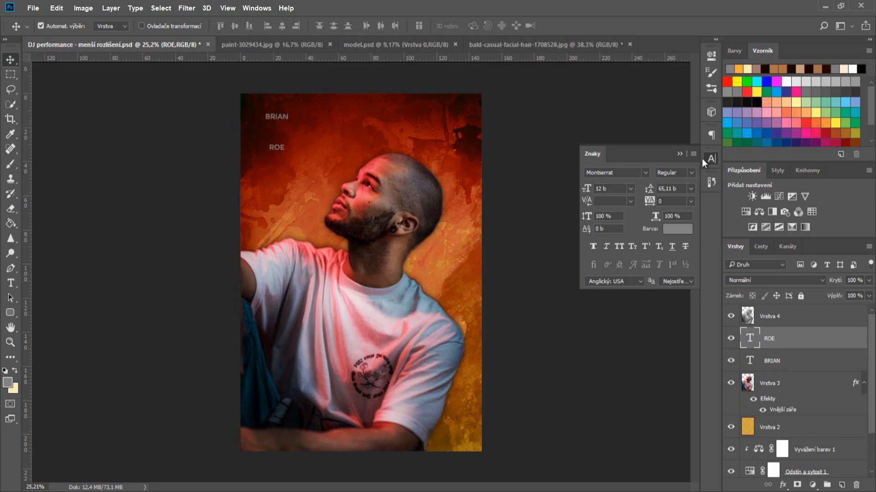
pyautogui.click(586, 189)
pyautogui.press('Tab')
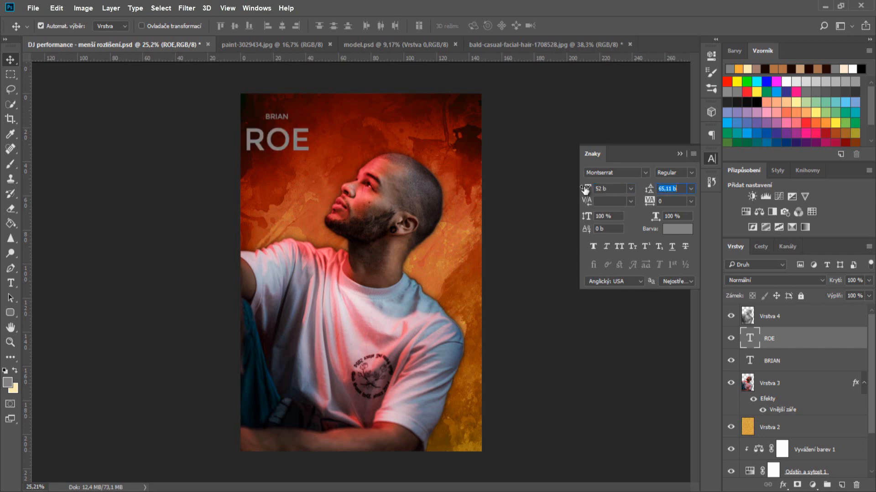
pyautogui.click(678, 235)
pyautogui.write('ffffff')
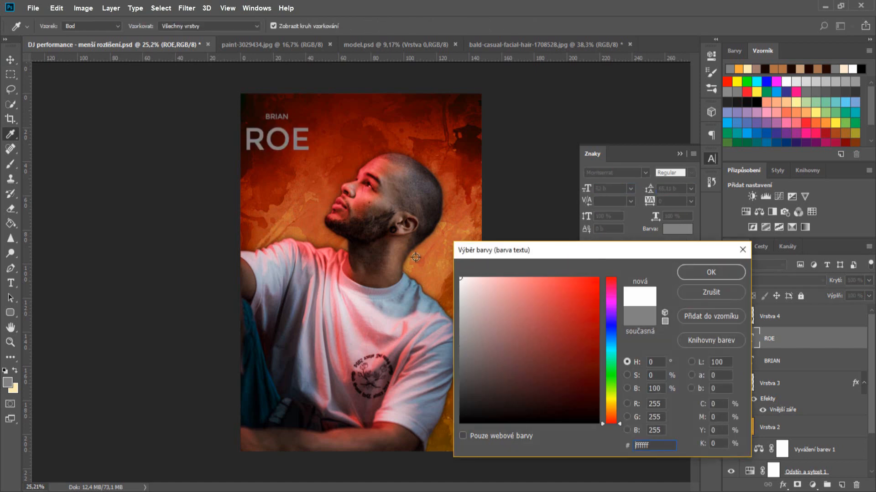
pyautogui.click(704, 273)
pyautogui.moveTo(278, 146); pyautogui.dragTo(289, 165)
pyautogui.click(283, 120)
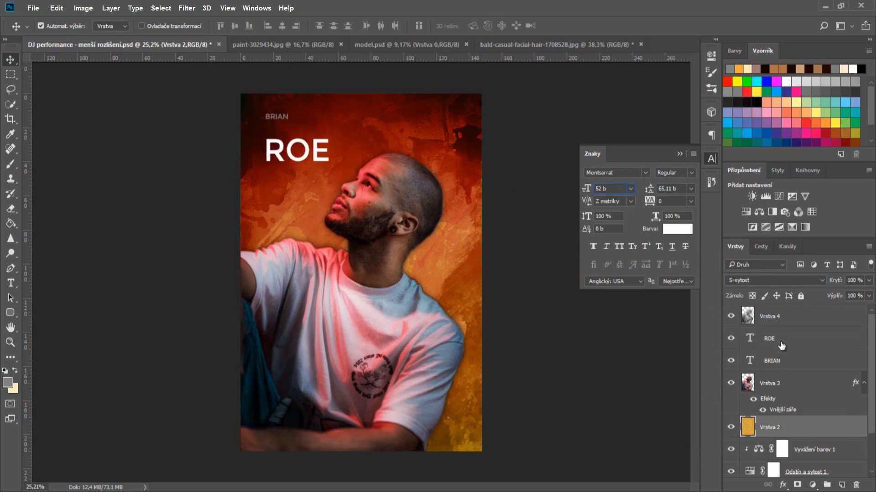
pyautogui.click(780, 360)
pyautogui.click(587, 190)
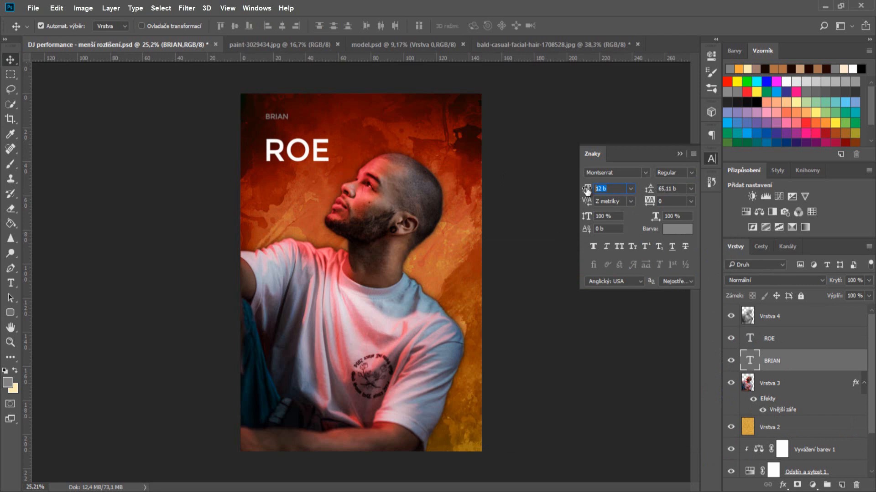
pyautogui.press('Tab')
pyautogui.click(677, 229)
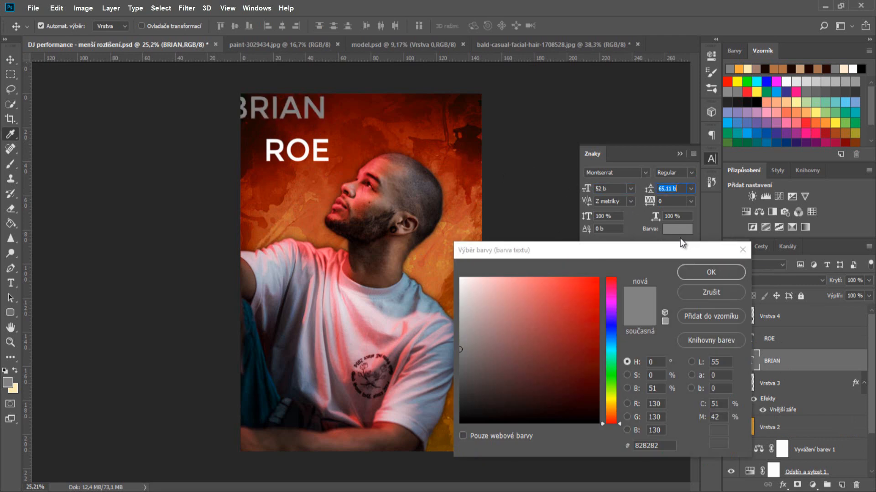
pyautogui.write('ffffff')
pyautogui.press('Return')
pyautogui.moveTo(276, 107); pyautogui.dragTo(298, 155)
pyautogui.scroll(10, 307, 125)
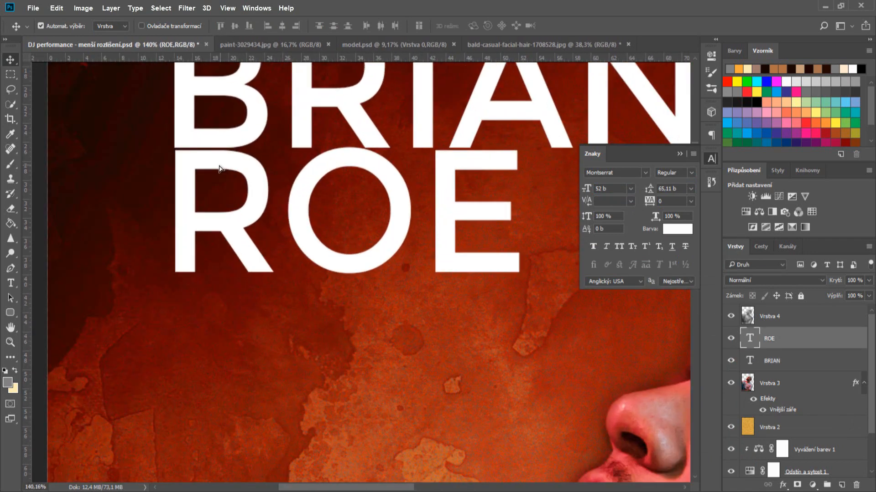
pyautogui.moveTo(219, 169); pyautogui.dragTo(191, 167)
pyautogui.scroll(8, 184, 147)
pyautogui.moveTo(193, 131); pyautogui.dragTo(203, 132)
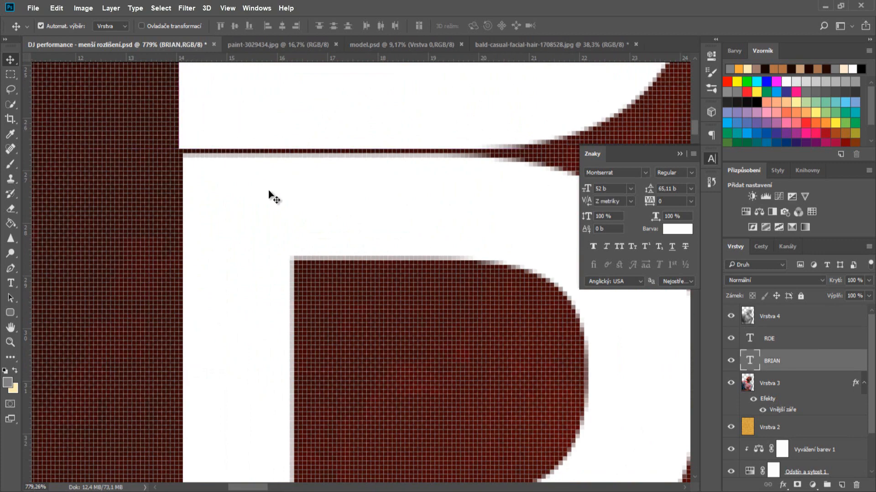
pyautogui.moveTo(270, 195); pyautogui.dragTo(270, 190)
pyautogui.scroll(-2, 343, 195)
pyautogui.scroll(-6, 343, 194)
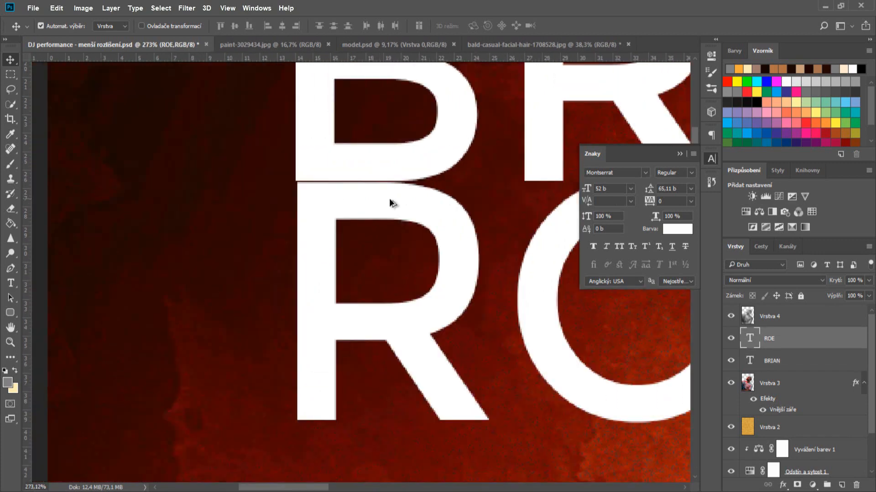
pyautogui.scroll(-2, 502, 240)
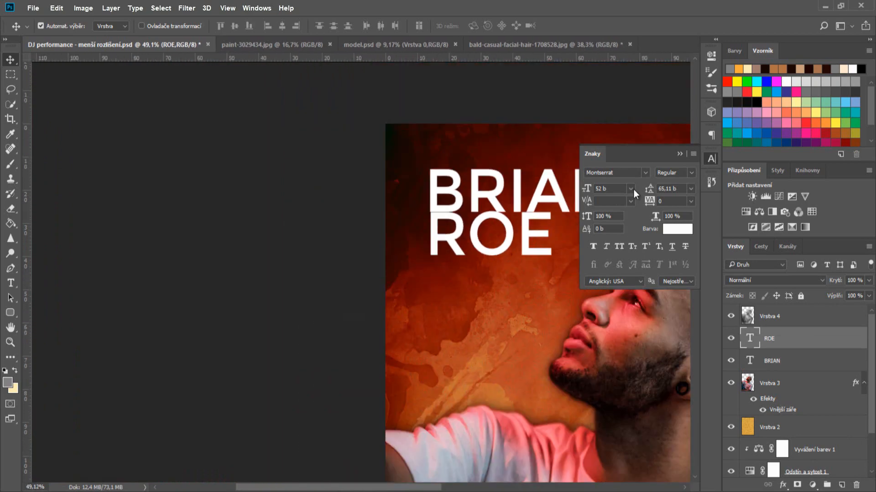
pyautogui.click(679, 154)
pyautogui.scroll(-3, 550, 198)
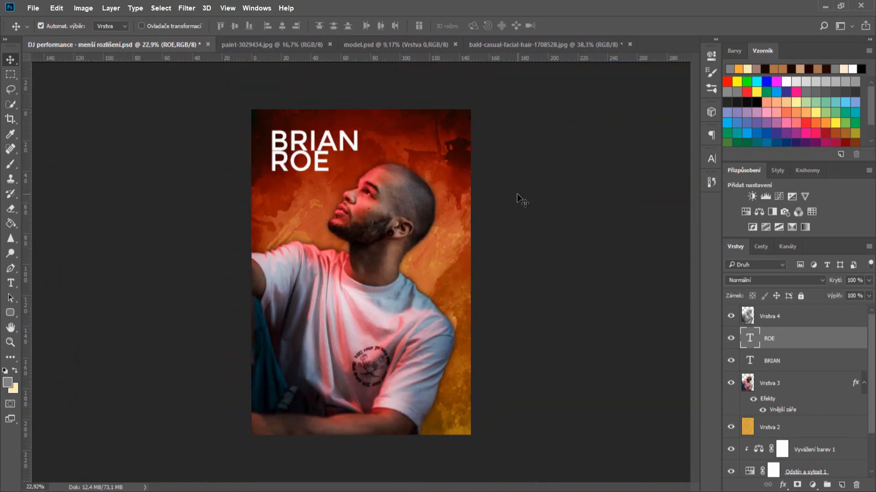
pyautogui.click(774, 280)
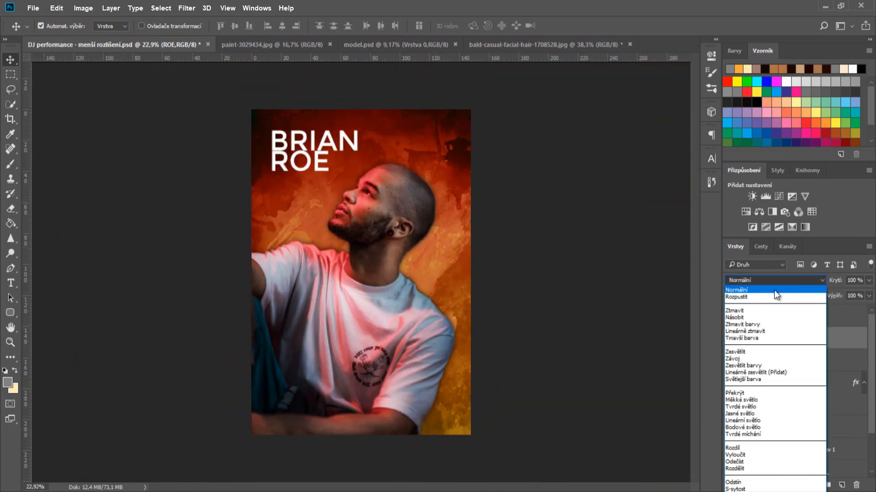
pyautogui.click(746, 398)
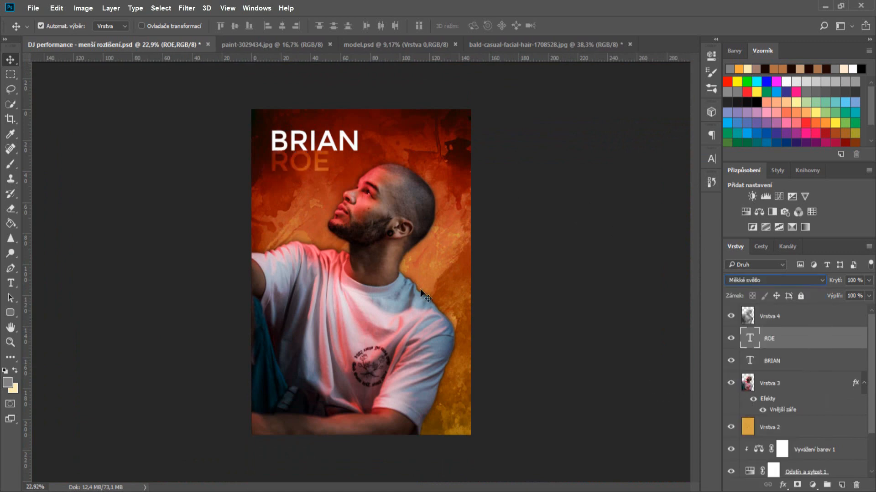
pyautogui.click(317, 139)
pyautogui.click(755, 280)
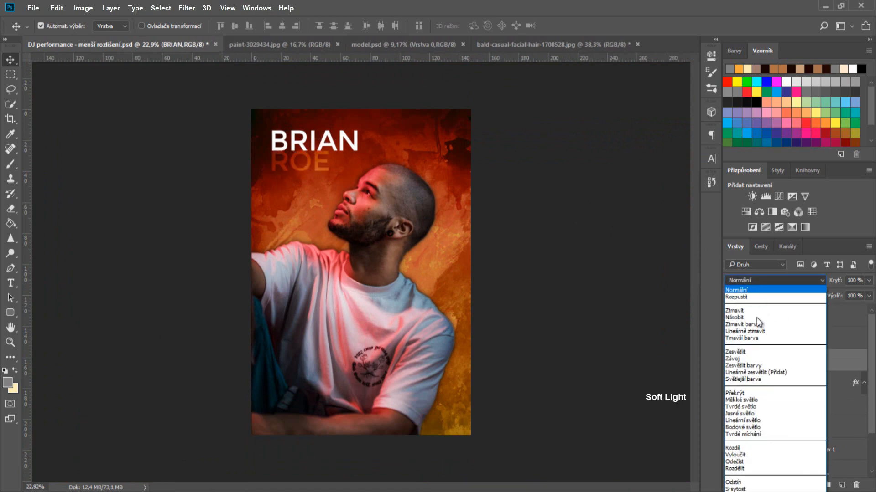
pyautogui.click(744, 396)
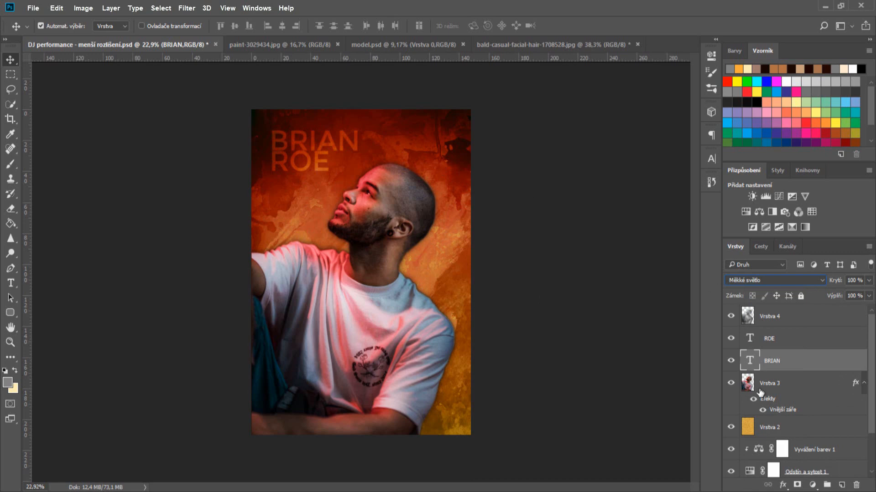
pyautogui.click(782, 485)
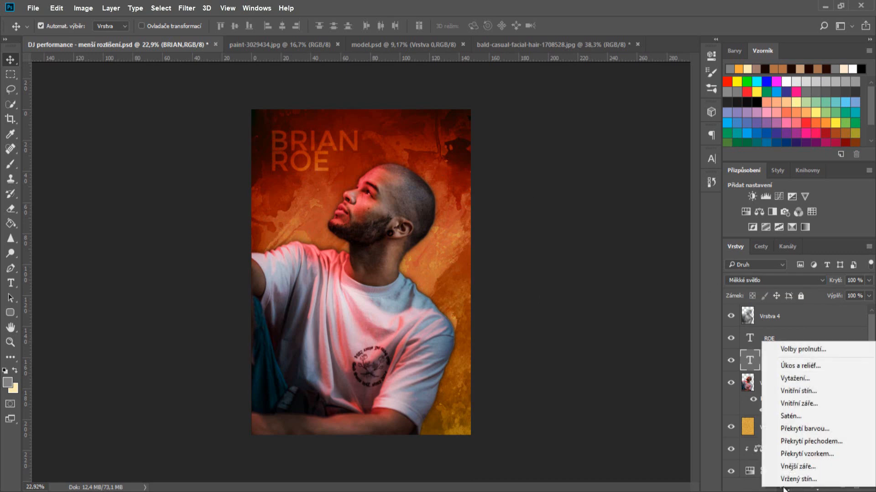
pyautogui.click(818, 466)
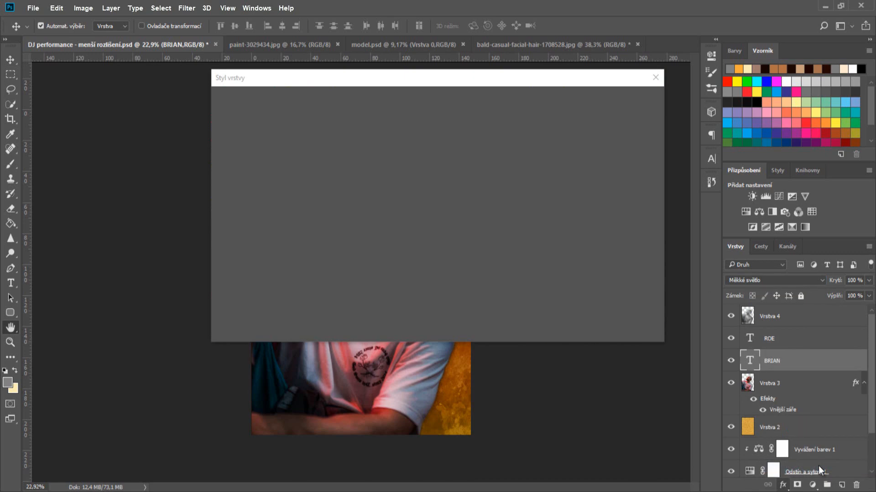
pyautogui.moveTo(317, 80); pyautogui.dragTo(577, 97)
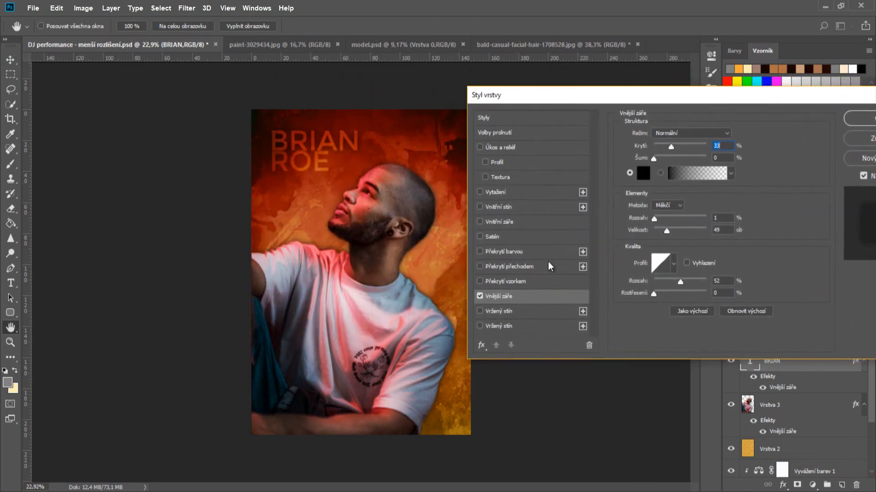
pyautogui.click(644, 173)
pyautogui.write('ffffff')
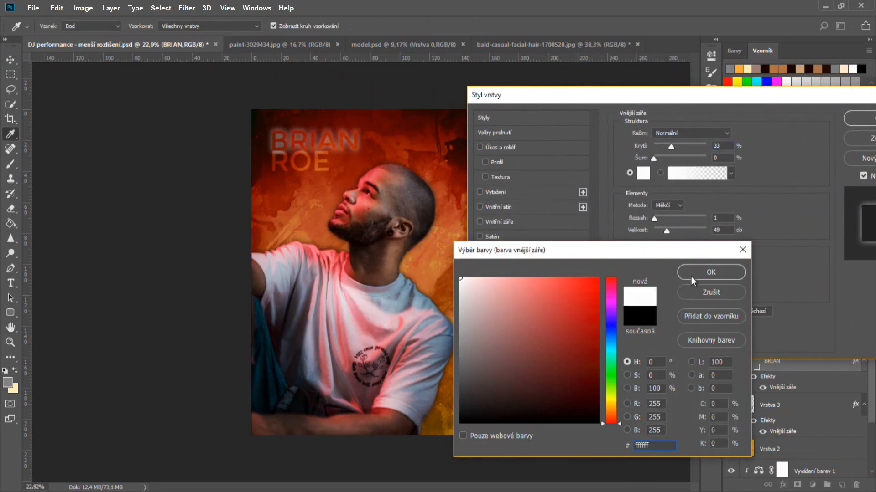
pyautogui.click(697, 272)
pyautogui.moveTo(670, 146); pyautogui.dragTo(691, 148)
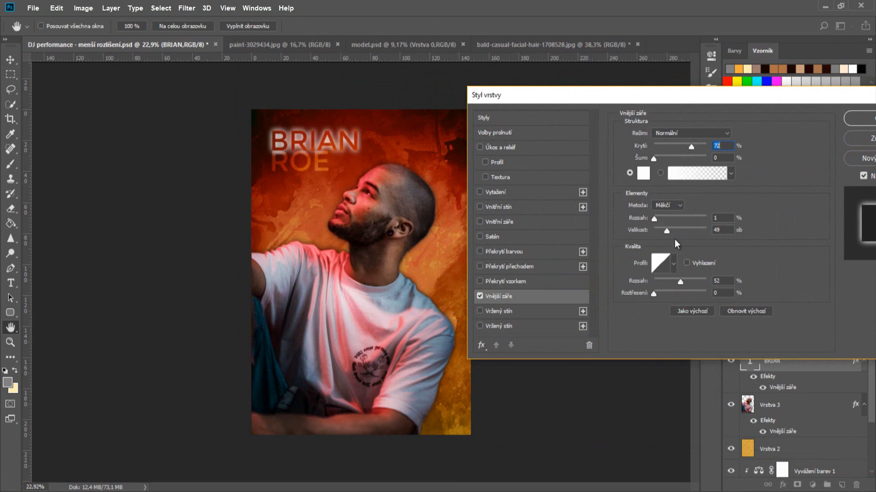
pyautogui.moveTo(655, 219); pyautogui.dragTo(660, 224)
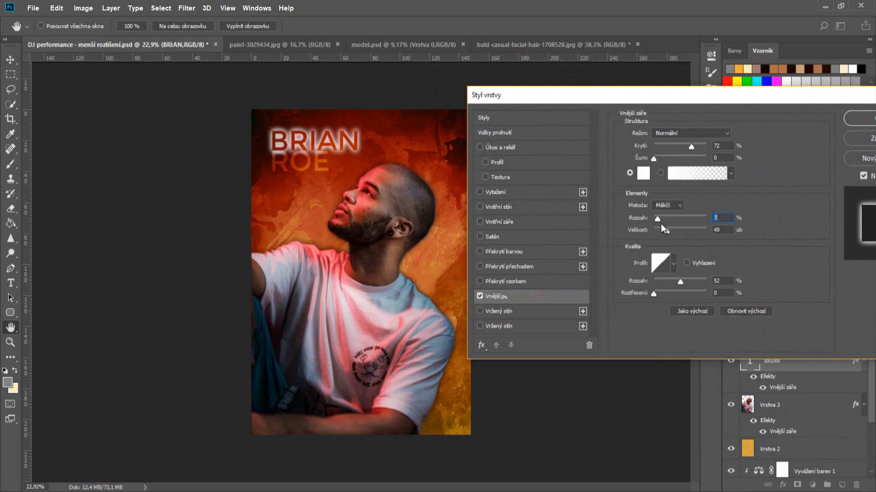